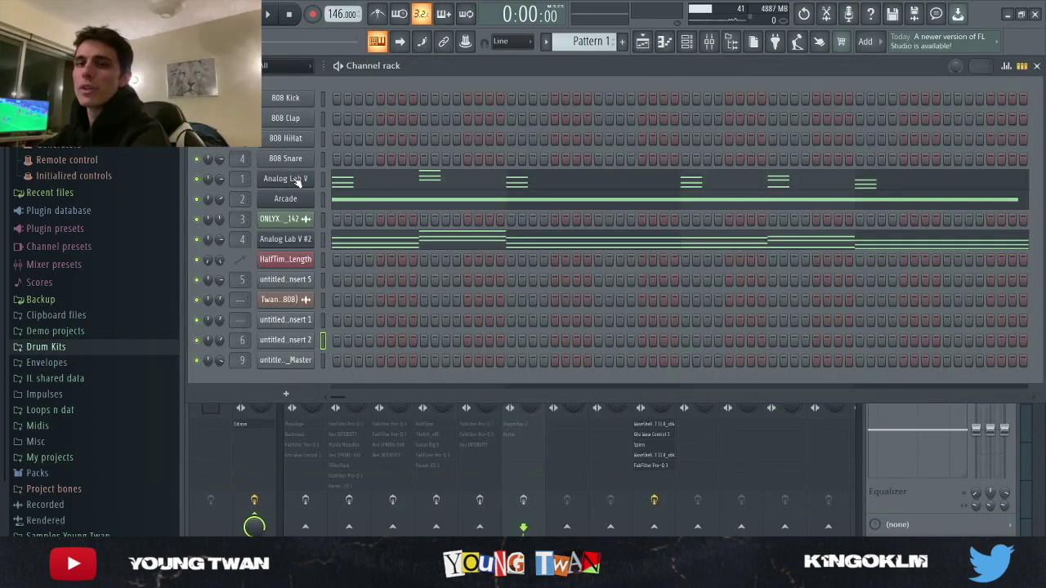
Open the Analog Lab V chord pattern in the piano roll.
{"action": "left_click", "coordinate": [286, 179]}
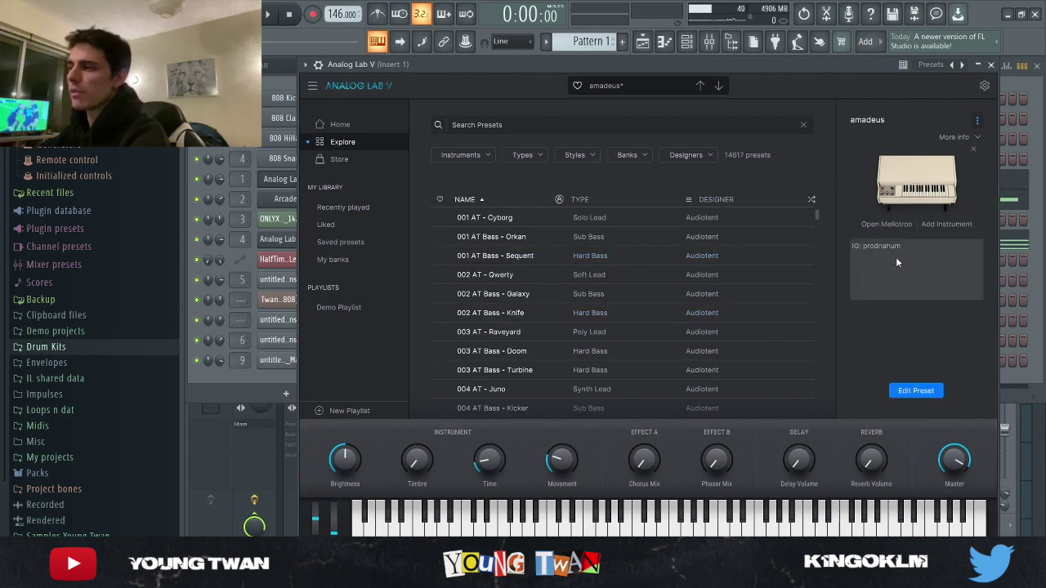
{"action": "left_click", "coordinate": [234, 386]}
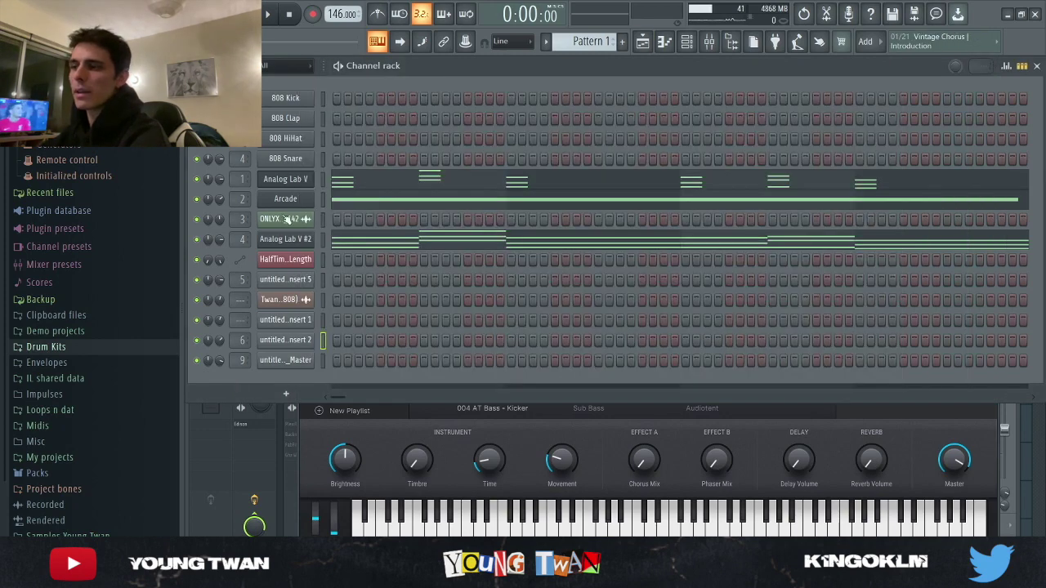
{"action": "key", "text": "F7"}
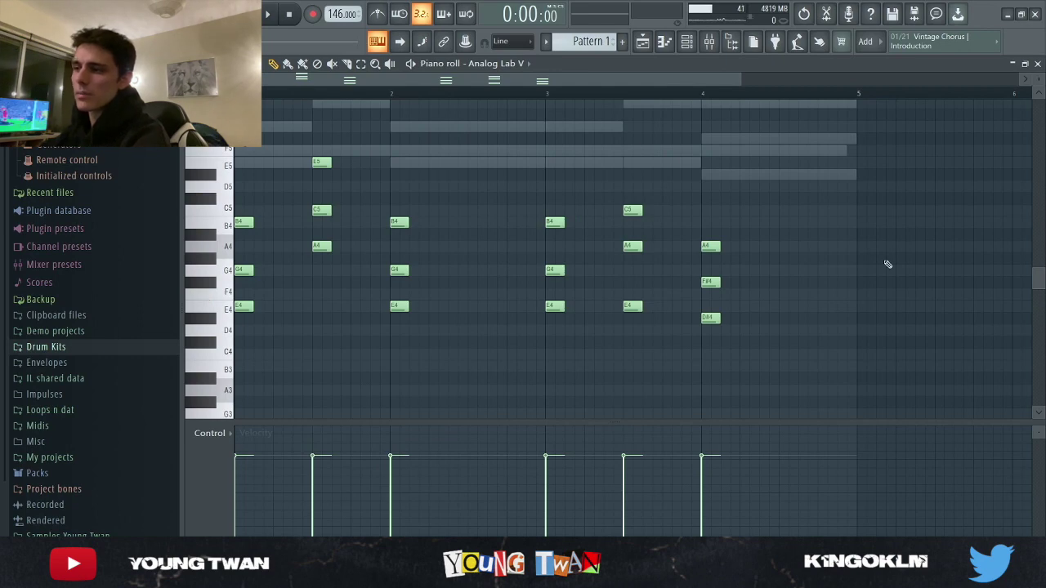
Play back the chords, then show the mixer at Insert 1's effect chain.
{"action": "key", "text": "space"}
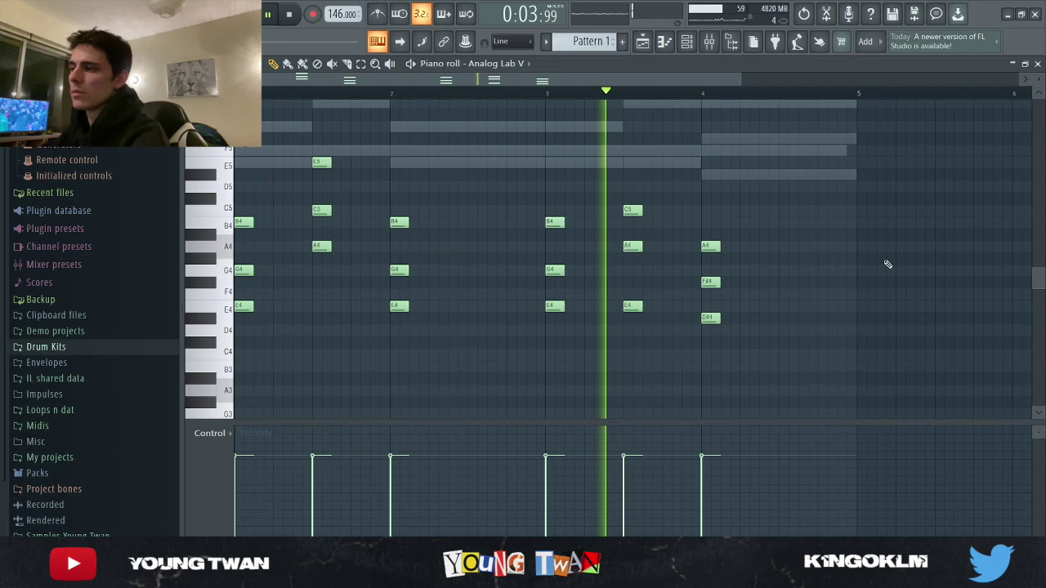
{"action": "key", "text": "space"}
{"action": "key", "text": "F9"}
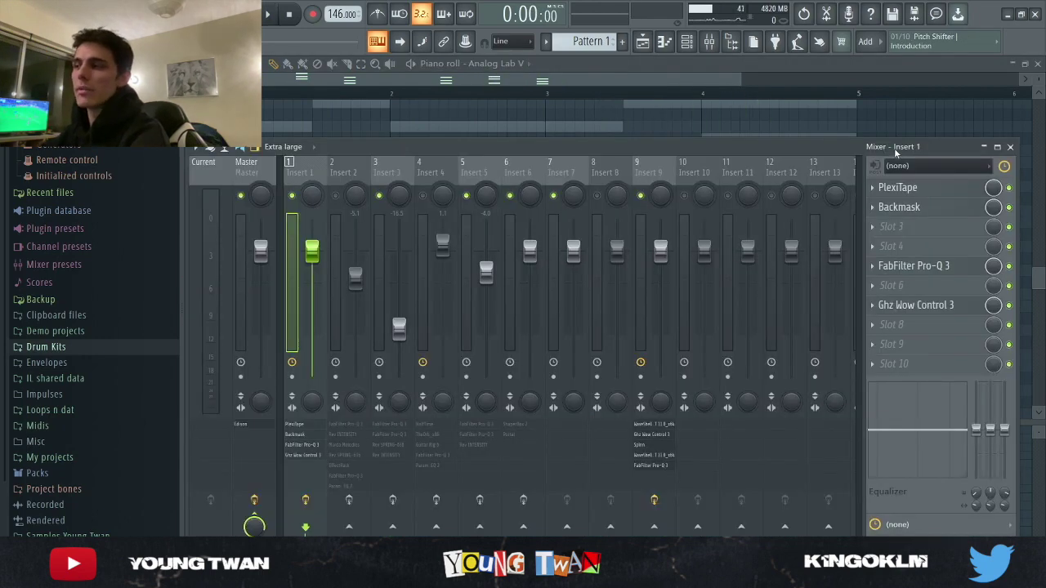
View Insert 1's PlexiTape, Backmask, Pro-Q 3 and Ghz Wow Control 3 (Good Cassette, 7.03 Hz).
{"action": "left_click", "coordinate": [917, 188]}
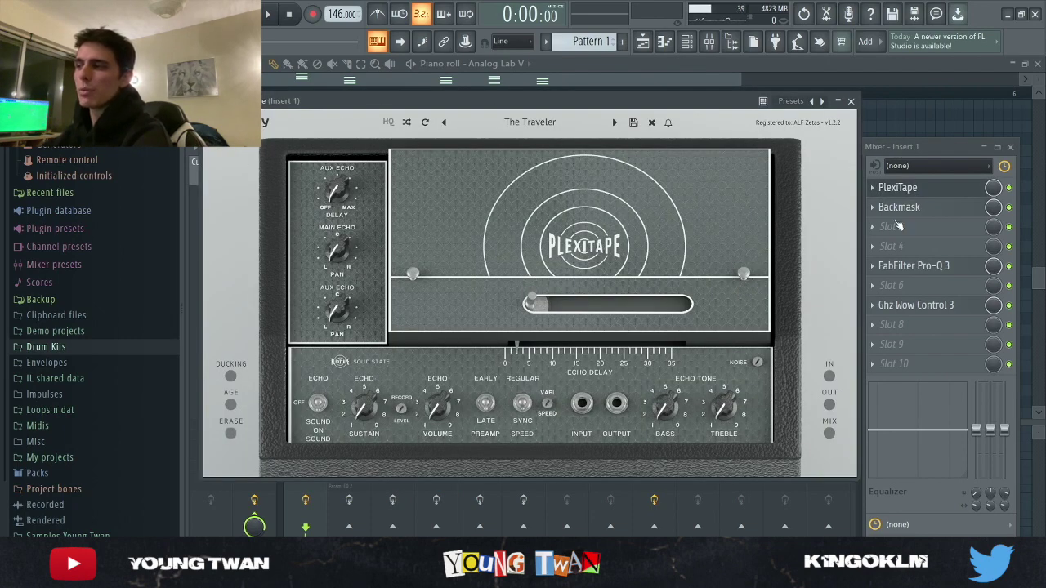
{"action": "left_click", "coordinate": [930, 208]}
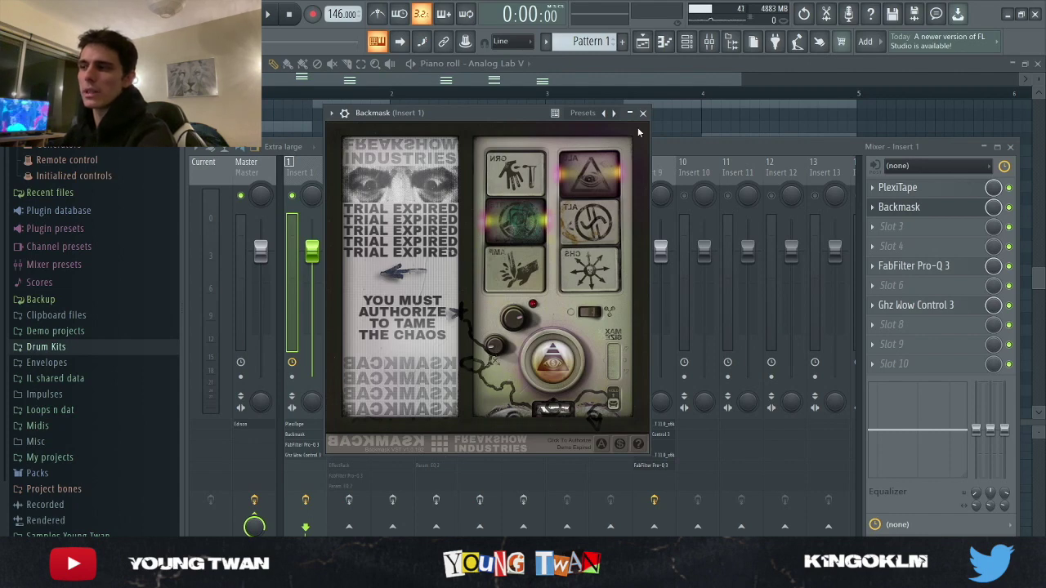
{"action": "left_click", "coordinate": [952, 272]}
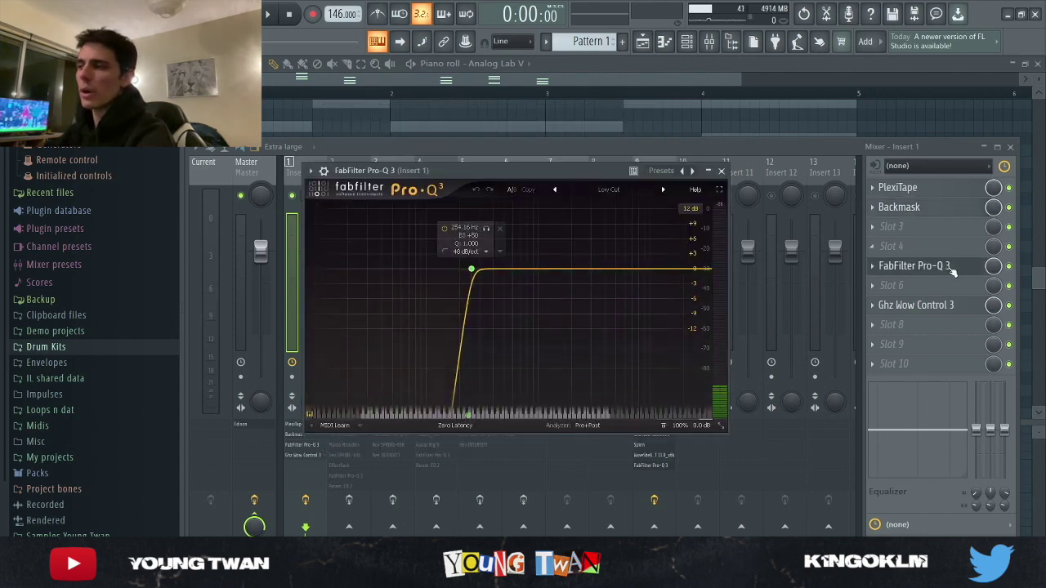
{"action": "left_click", "coordinate": [924, 305]}
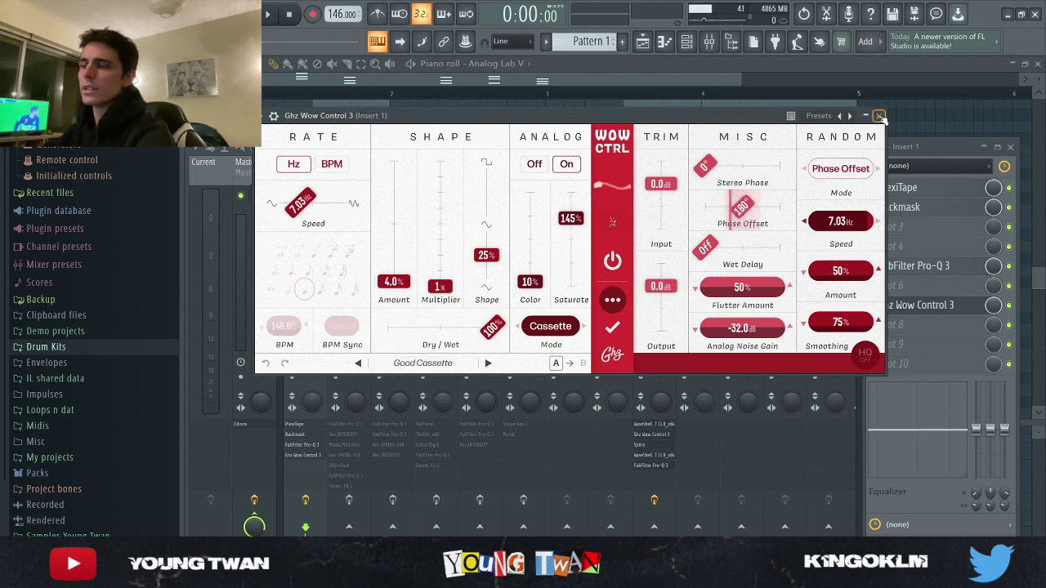
Close the Ghz Wow Control 3 window and mixer, and replay the chords.
{"action": "left_click", "coordinate": [879, 116]}
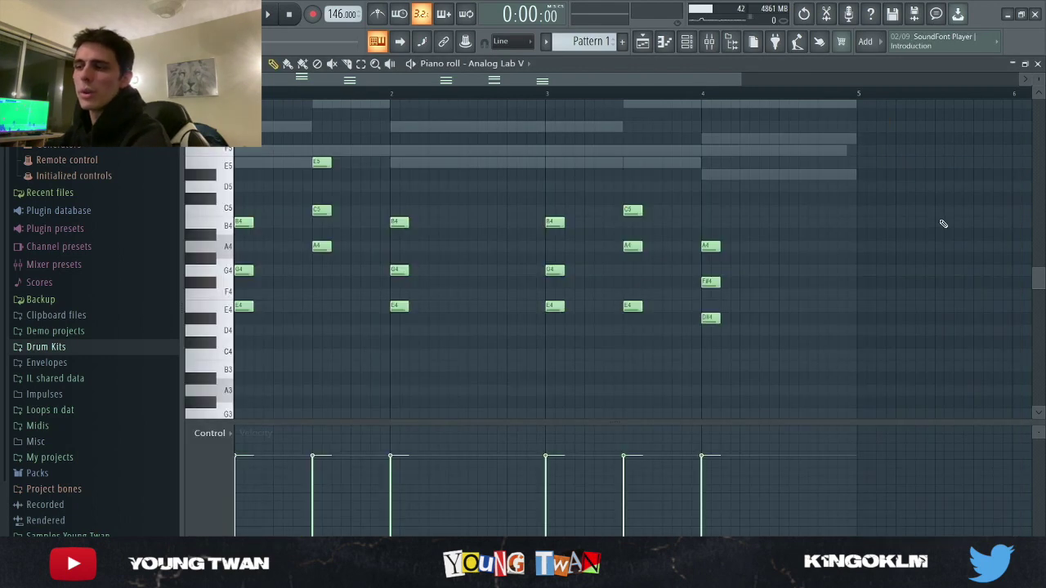
{"action": "key", "text": "space"}
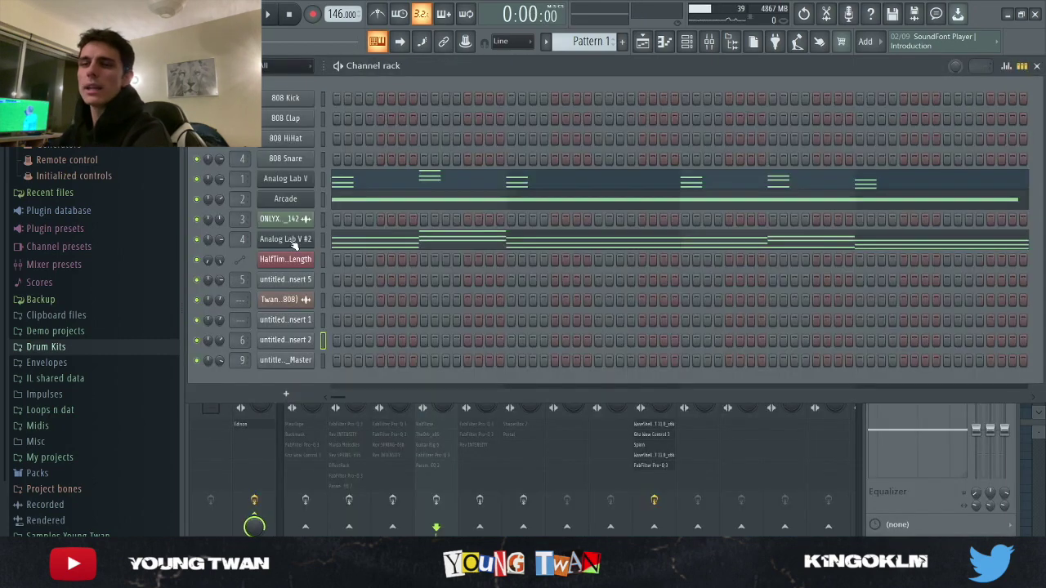
Audition the Analog Lab V #2 chord layer, then show the mixer on Insert 4.
{"action": "left_click", "coordinate": [291, 243]}
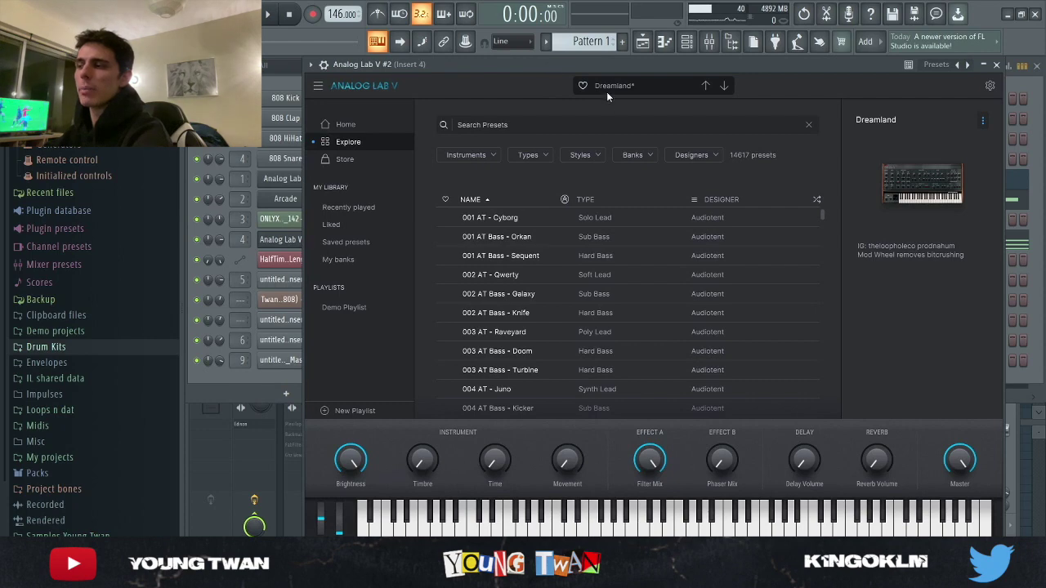
{"action": "mouse_move", "coordinate": [877, 257]}
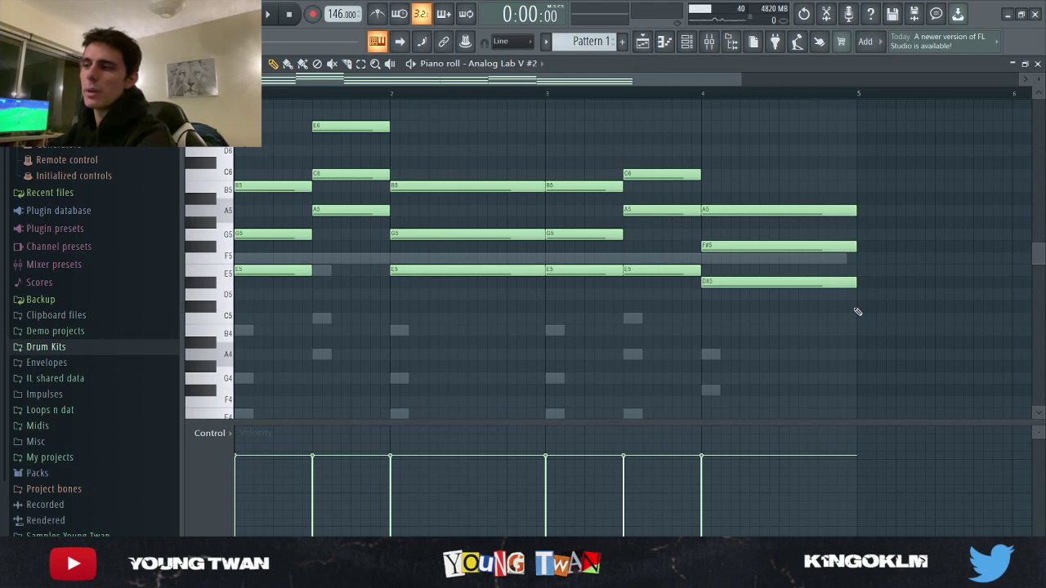
{"action": "key", "text": "space"}
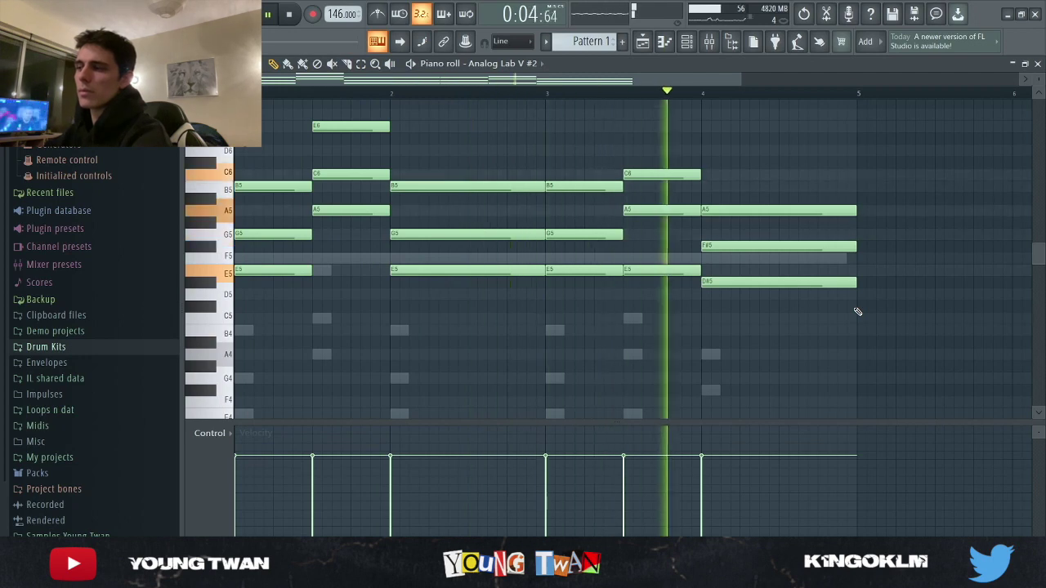
{"action": "key", "text": "space"}
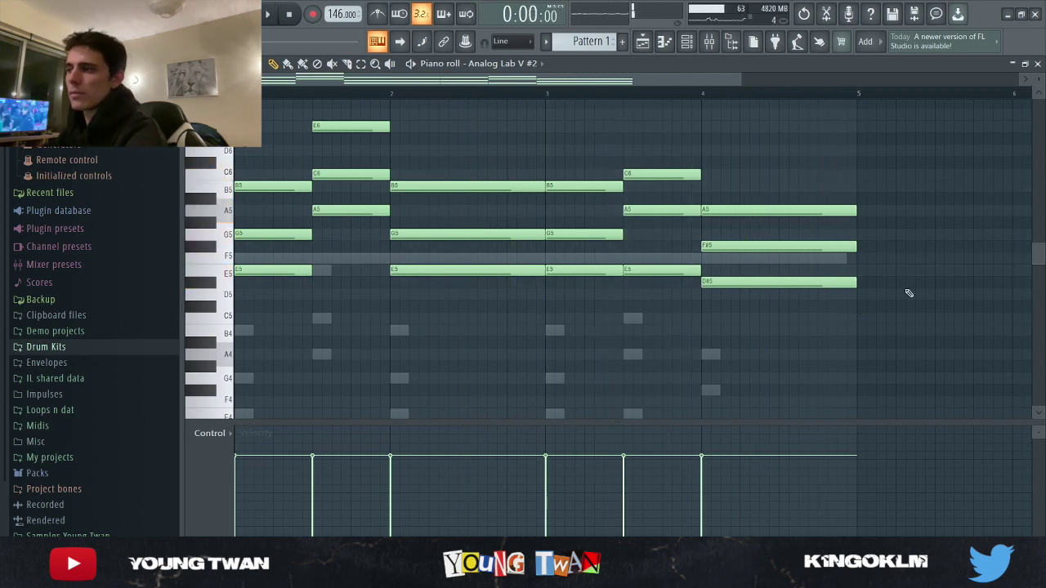
{"action": "key", "text": "F9"}
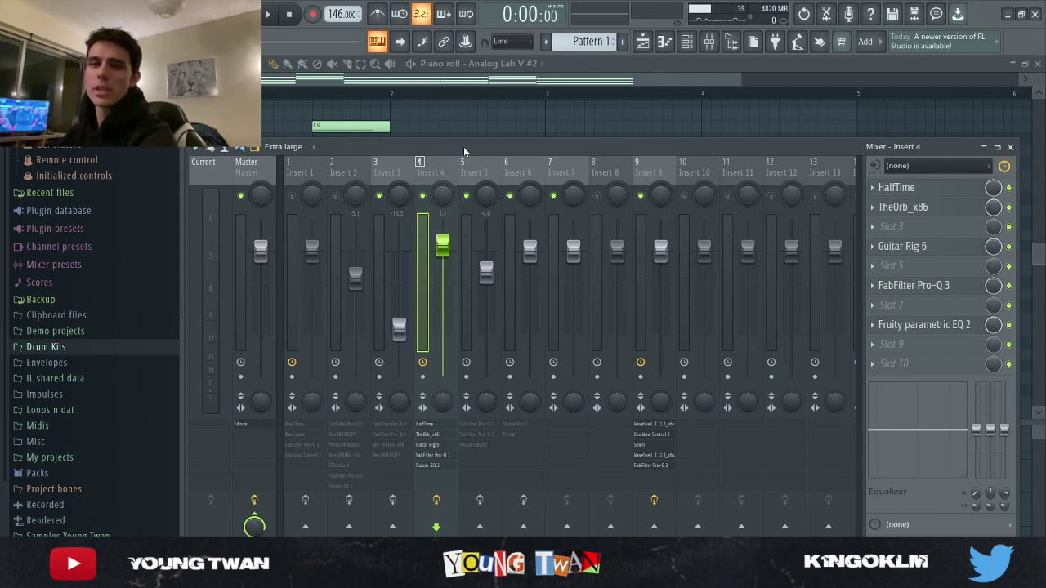
Review Insert 4's TheOrb_x86, Guitar Rig 6, Pro-Q 3, Parametric EQ 2 and HalfTime effects.
{"action": "left_click", "coordinate": [928, 207]}
{"action": "left_click_drag", "start_coordinate": [521, 80], "coordinate": [540, 78]}
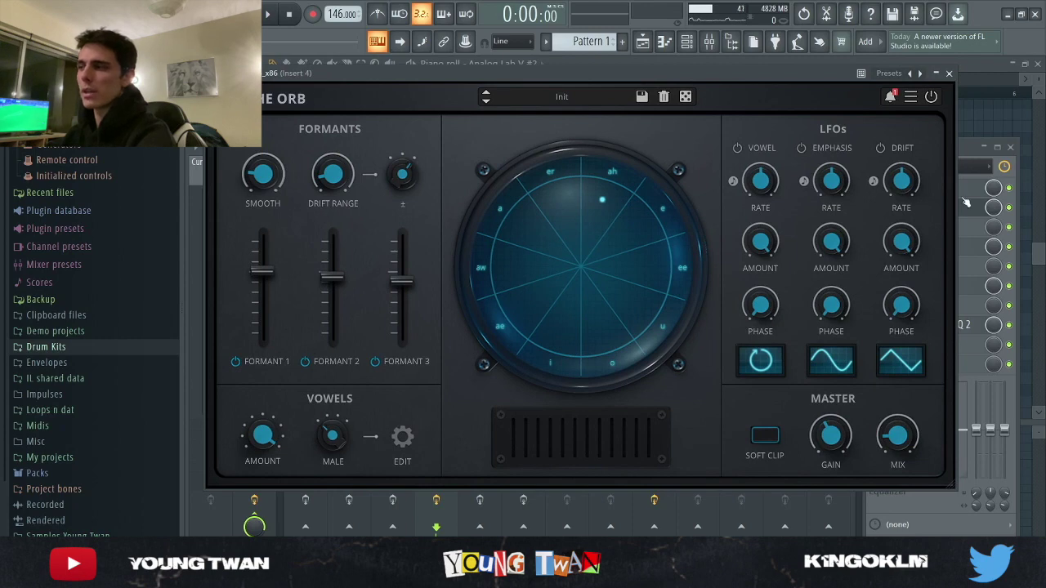
{"action": "left_click", "coordinate": [964, 246]}
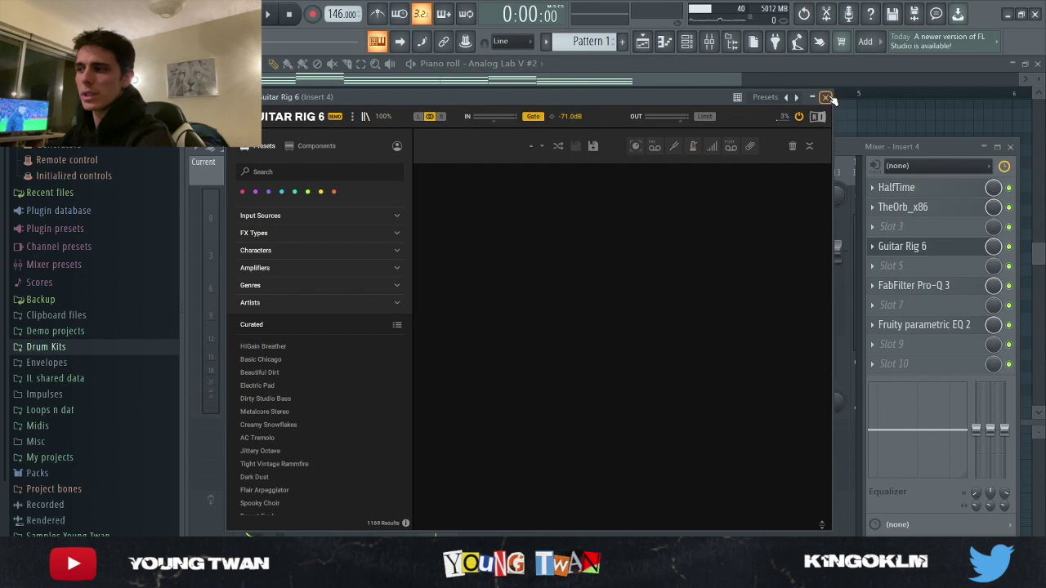
{"action": "left_click", "coordinate": [905, 288]}
{"action": "left_click", "coordinate": [950, 293]}
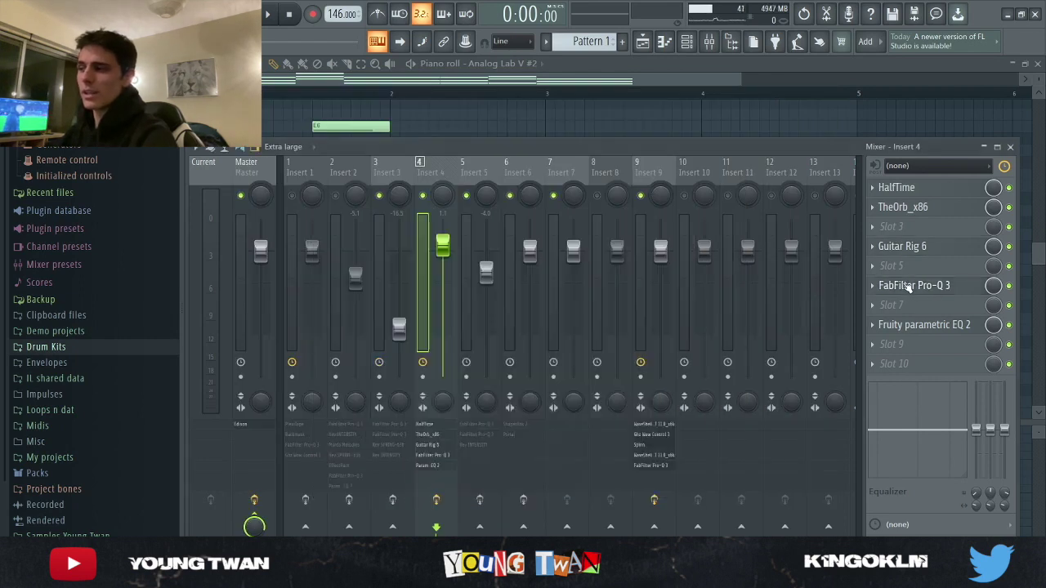
{"action": "left_click", "coordinate": [945, 327]}
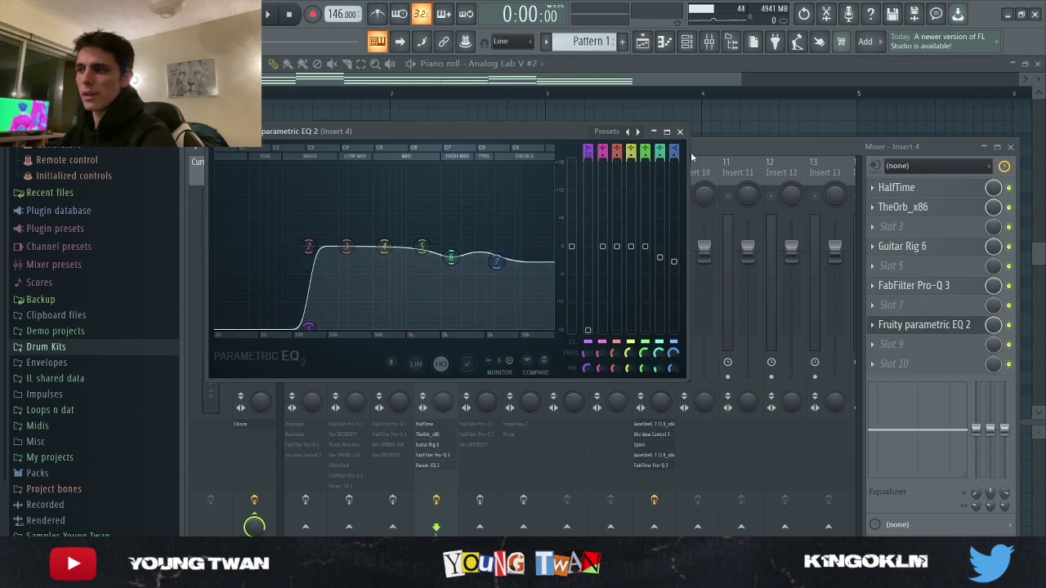
{"action": "left_click", "coordinate": [896, 187]}
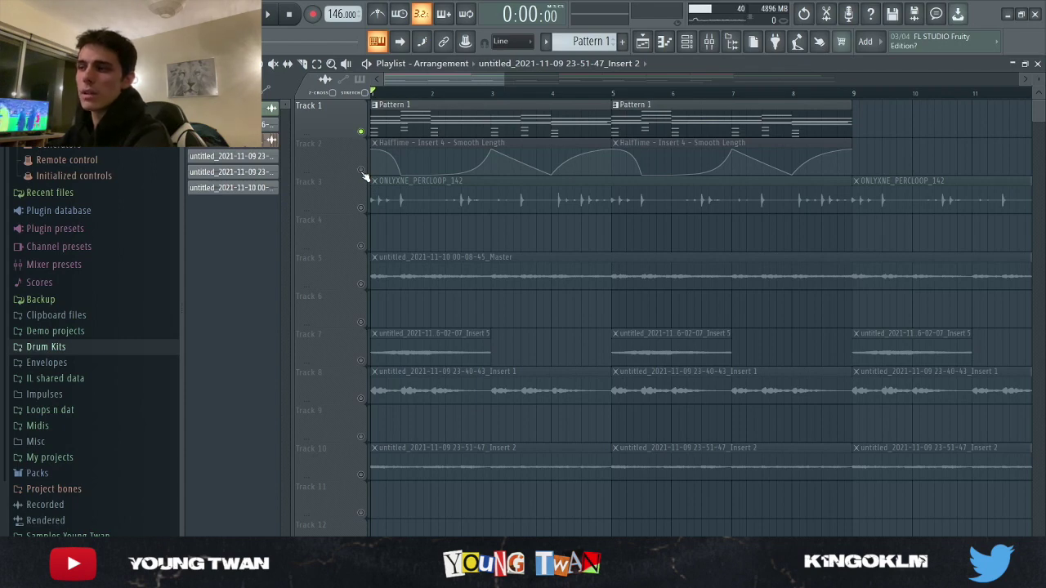
Play the arrangement, unmute Track 2's HalfTime Smooth Length automation, and play it again.
{"action": "key", "text": "space"}
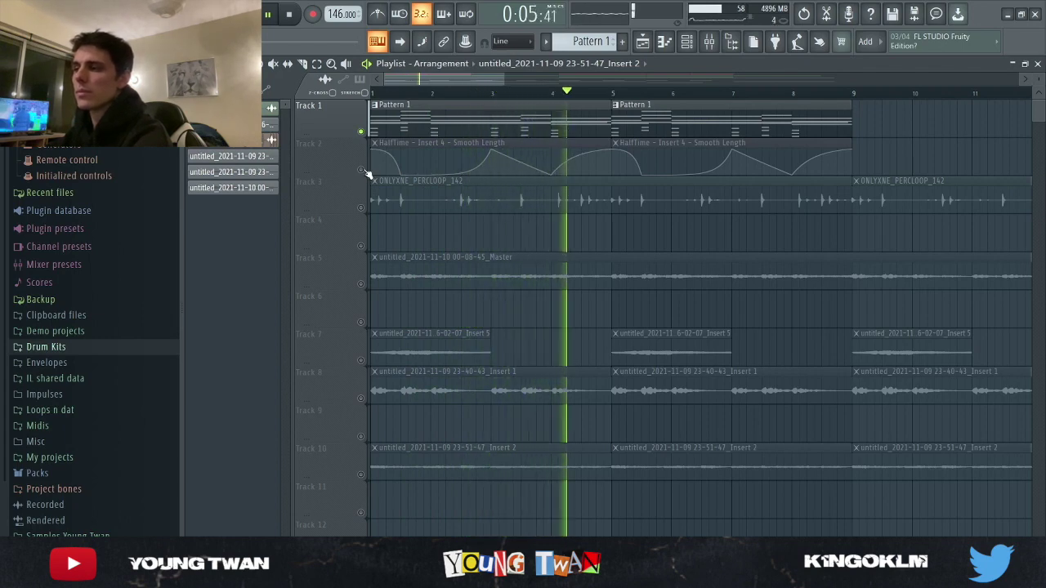
{"action": "key", "text": "space"}
{"action": "left_click", "coordinate": [362, 170]}
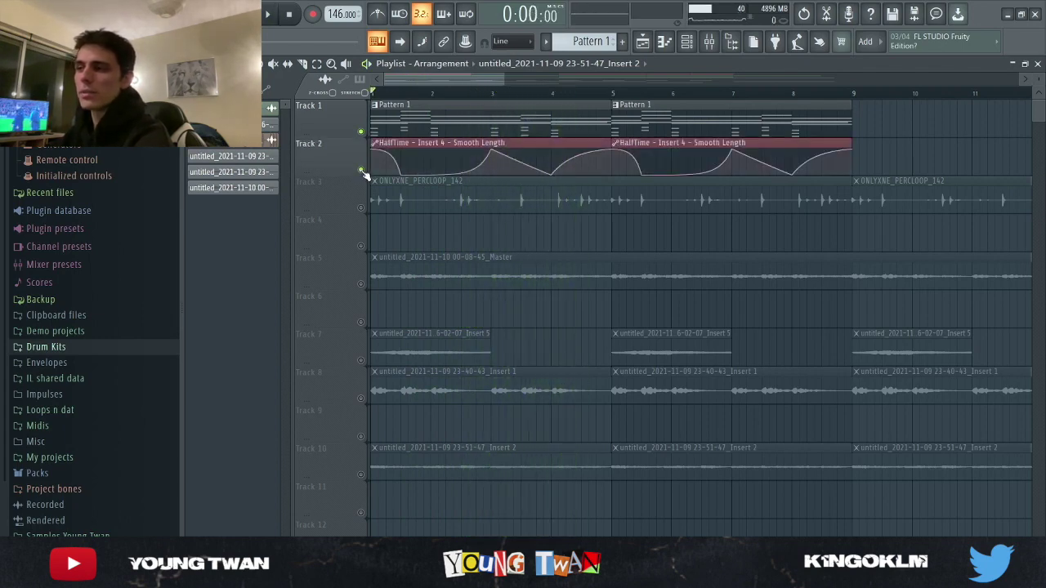
{"action": "key", "text": "space"}
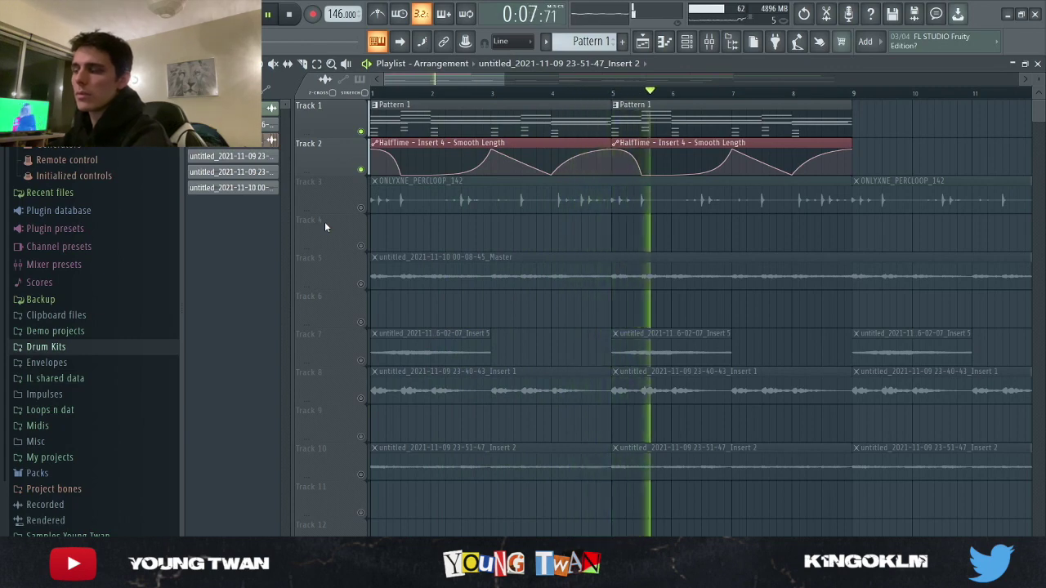
{"action": "scroll", "coordinate": [334, 226], "scroll_direction": "down", "scroll_amount": 3}
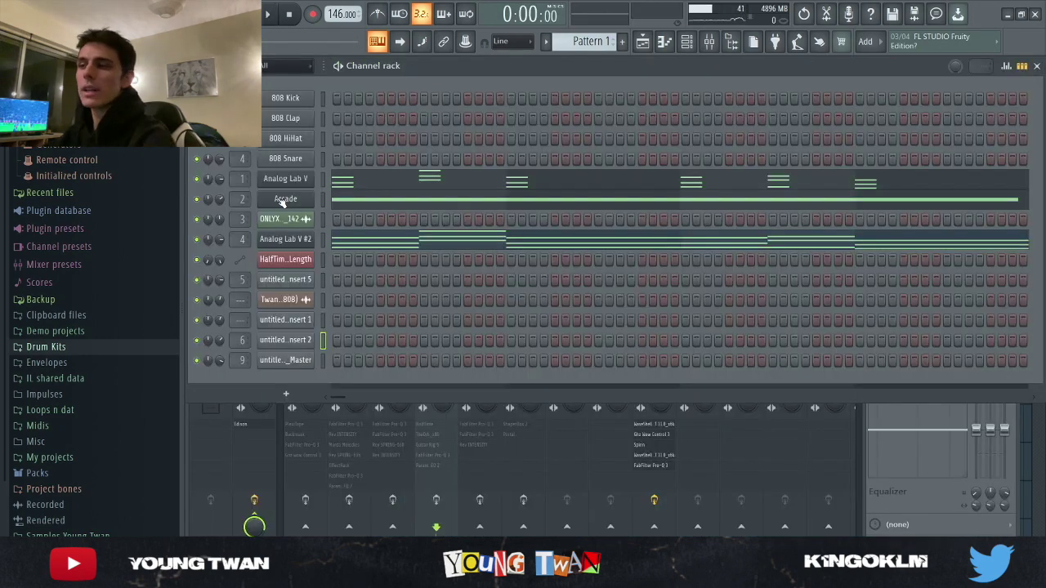
Preview the Arcade Alien Blues lead in its piano roll, including the long F5 note.
{"action": "left_click", "coordinate": [282, 199]}
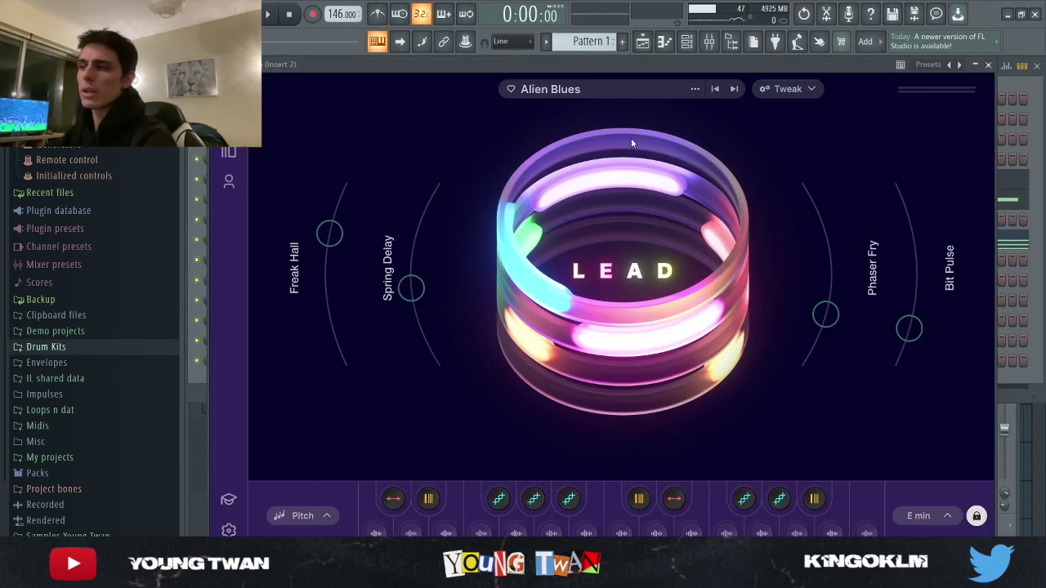
{"action": "left_click_drag", "start_coordinate": [563, 65], "coordinate": [611, 66]}
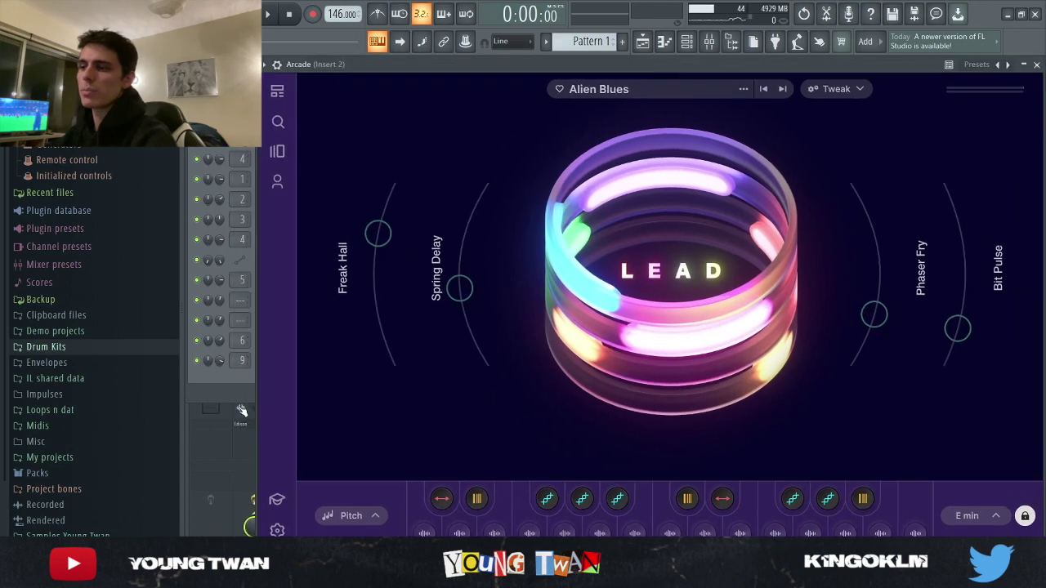
{"action": "key", "text": "F7"}
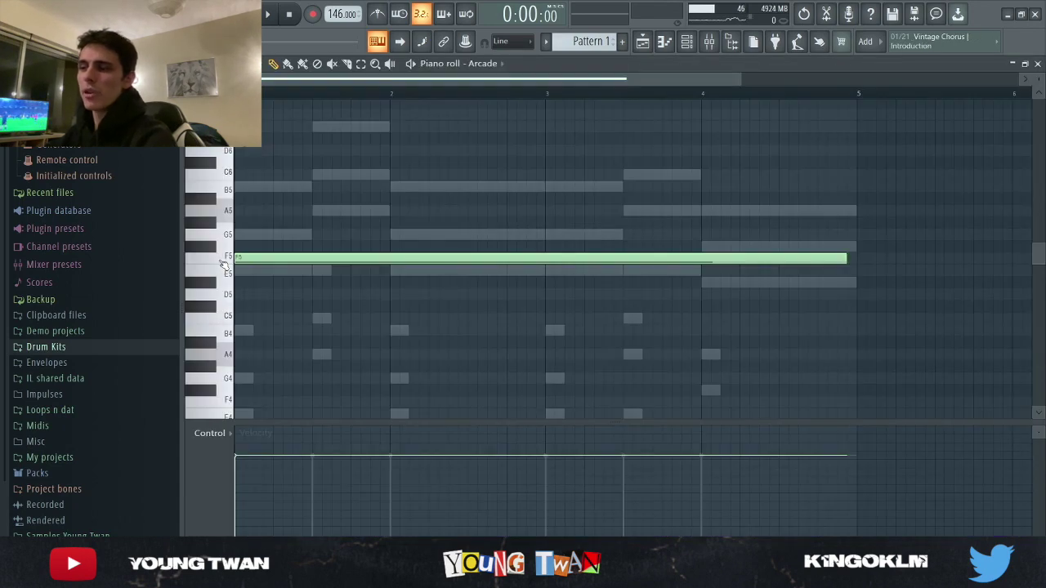
{"action": "key", "text": "space"}
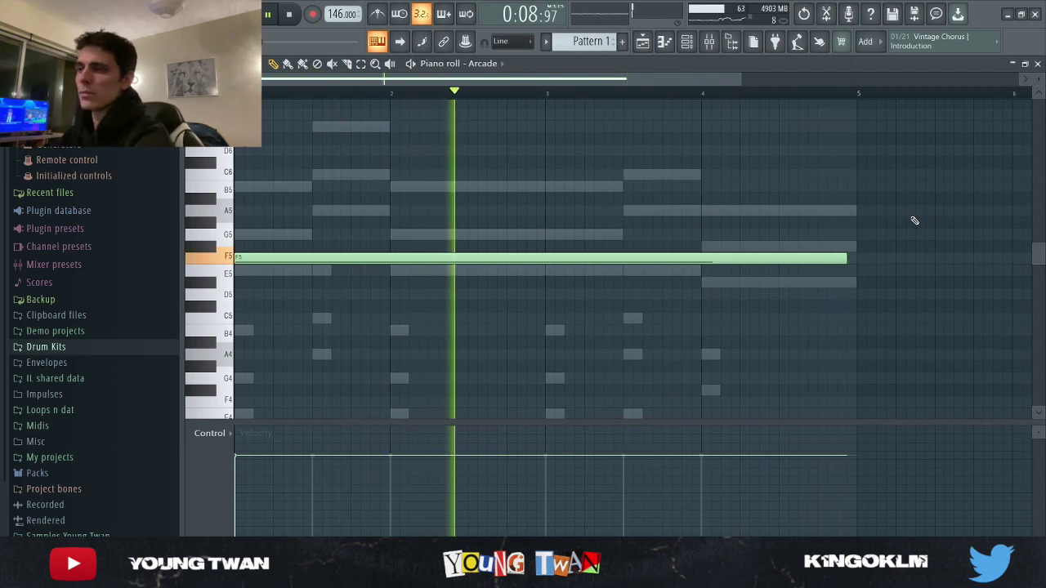
{"action": "key", "text": "space"}
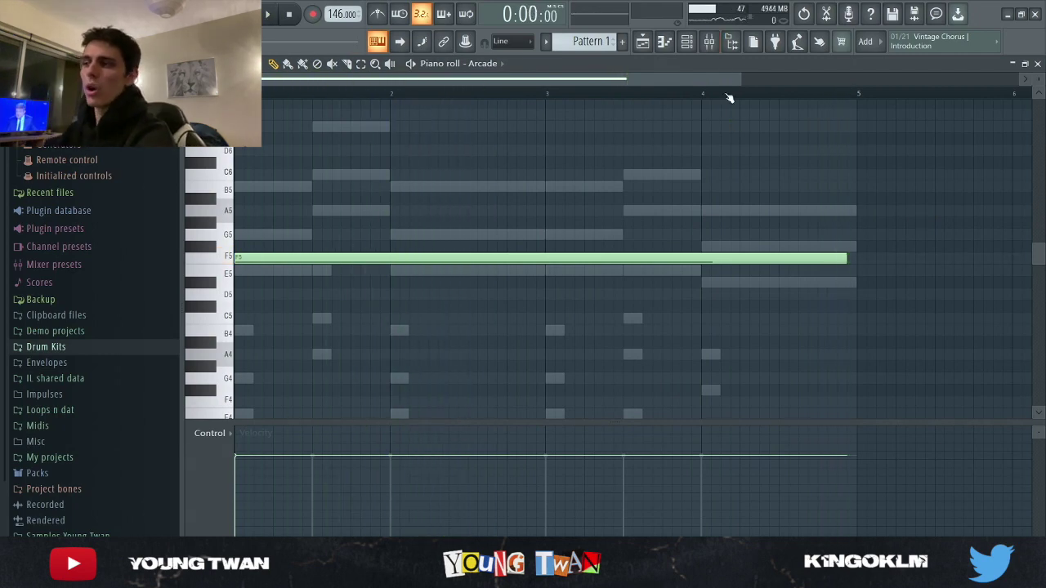
Open the mixer and view Insert 2's Pro-Q 3 notch, Rev INTENSITY and Murda Melodies.
{"action": "left_click", "coordinate": [709, 42]}
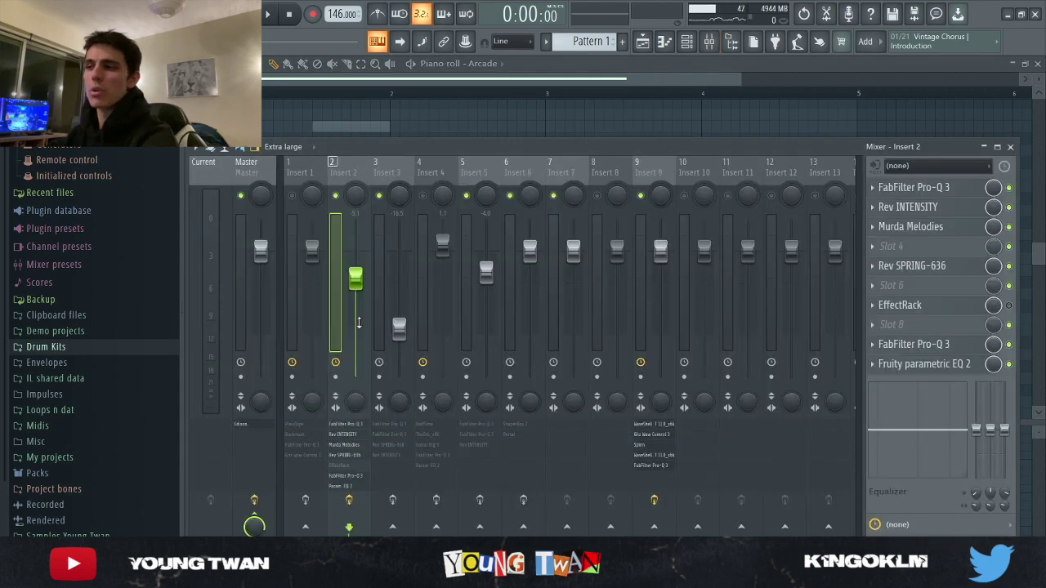
{"action": "left_click", "coordinate": [913, 187]}
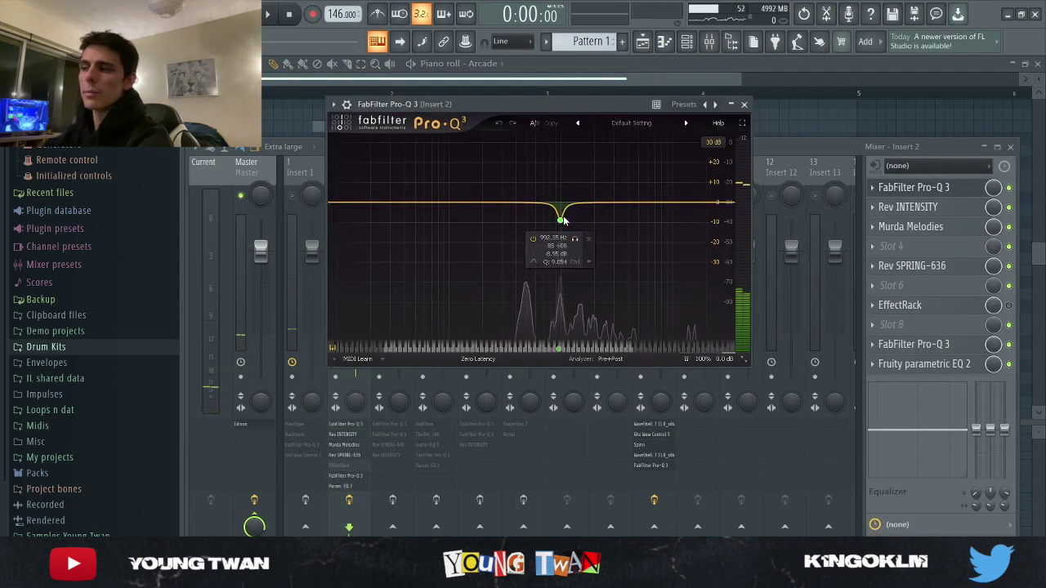
{"action": "left_click", "coordinate": [908, 207]}
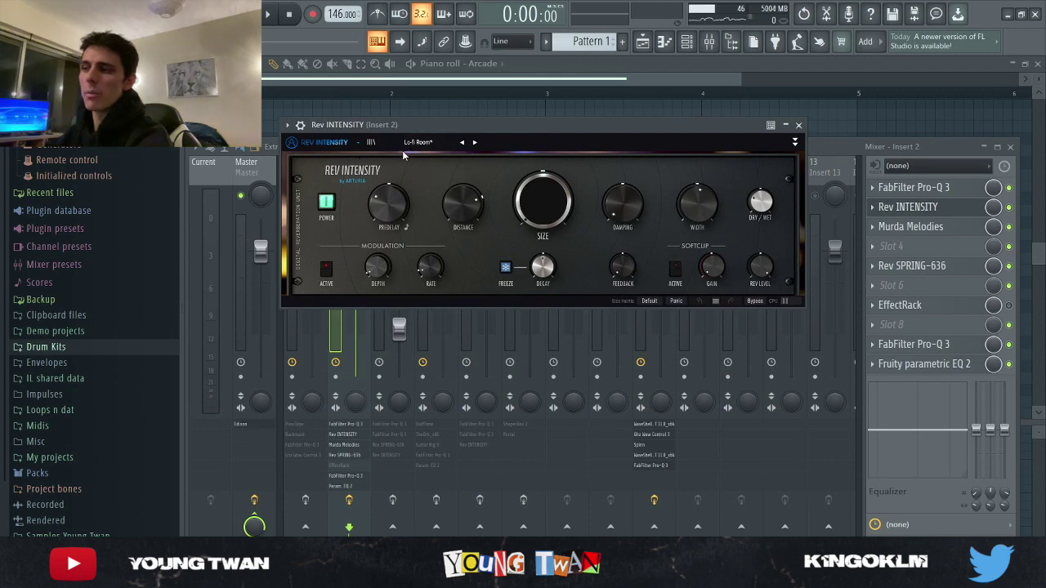
{"action": "left_click", "coordinate": [910, 226]}
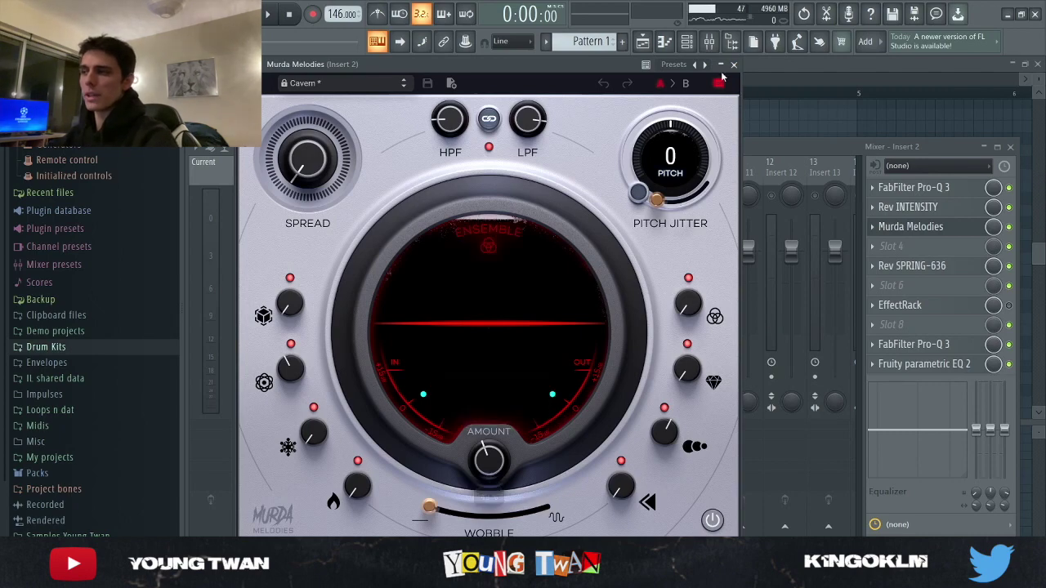
View Insert 2's Rev SPRING-636, second Pro-Q 3 low cut and Fruity parametric EQ 2.
{"action": "left_click", "coordinate": [911, 266]}
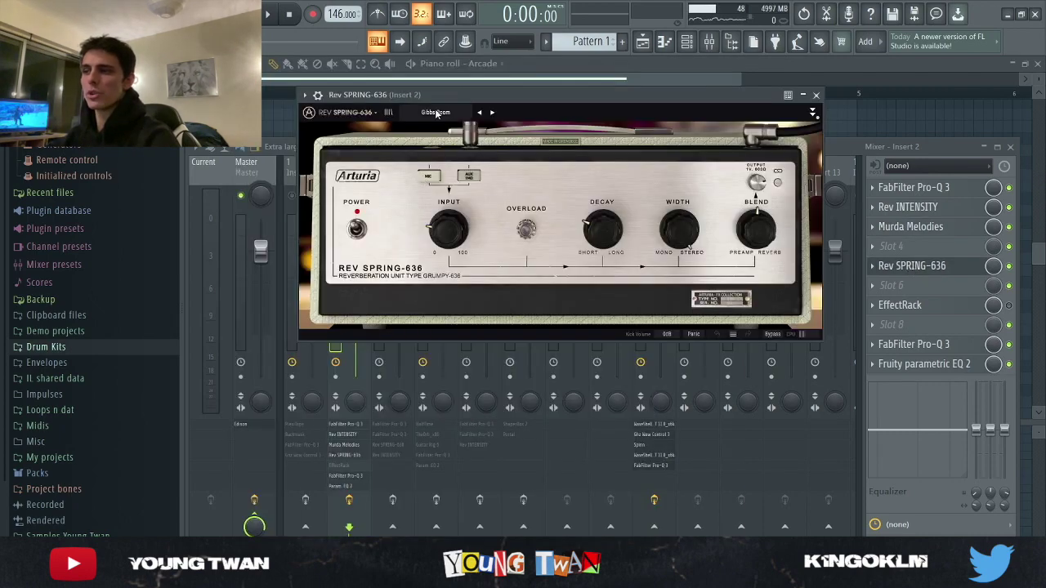
{"action": "left_click", "coordinate": [912, 266]}
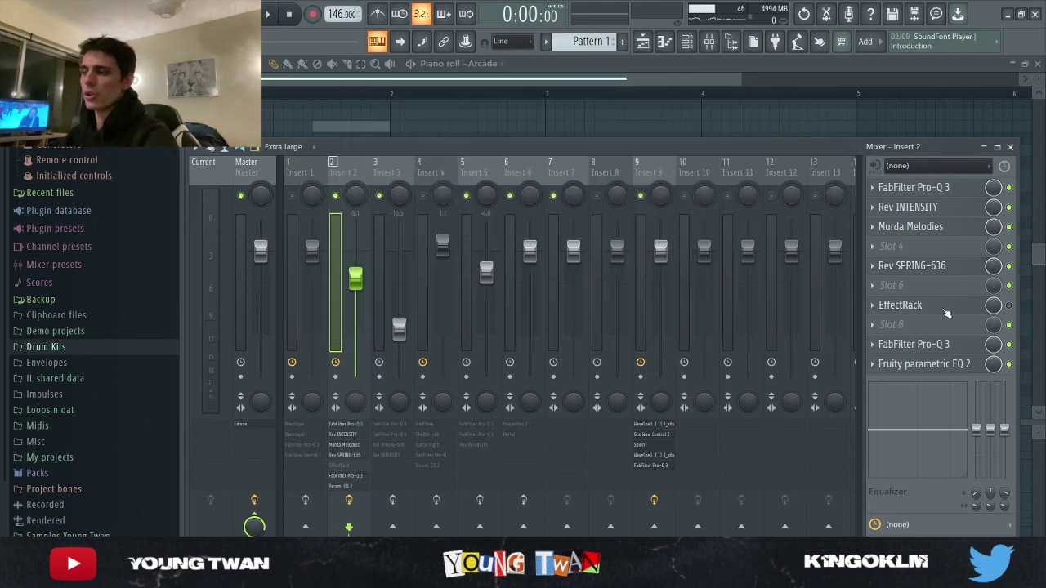
{"action": "left_click", "coordinate": [914, 344]}
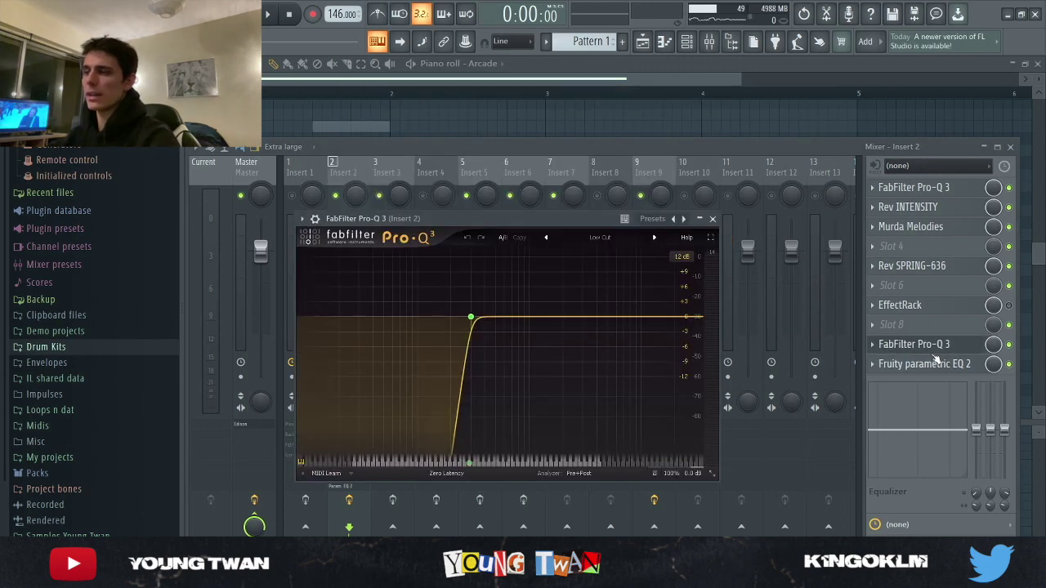
{"action": "mouse_move", "coordinate": [469, 322]}
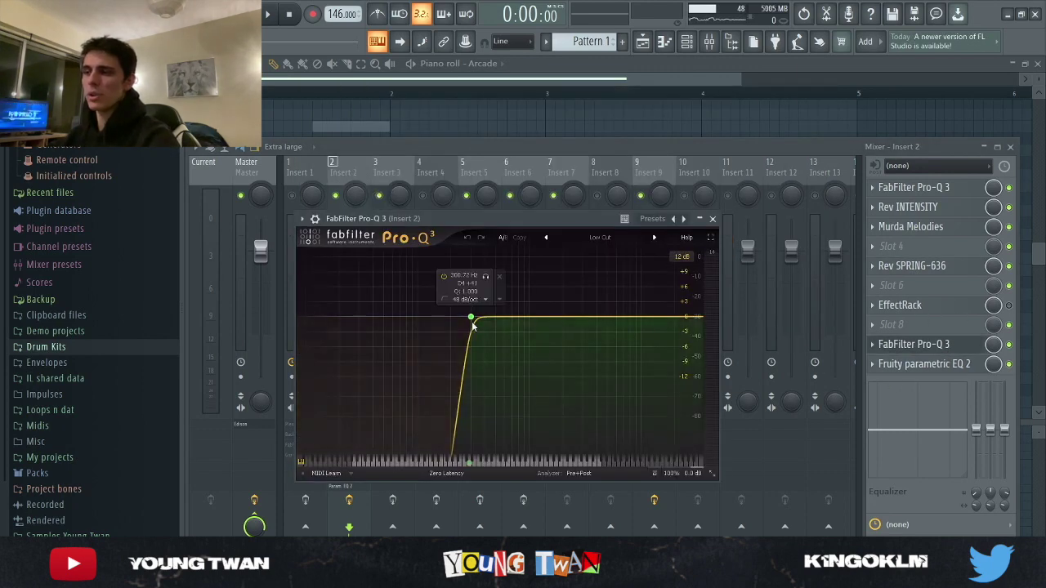
{"action": "left_click", "coordinate": [919, 364]}
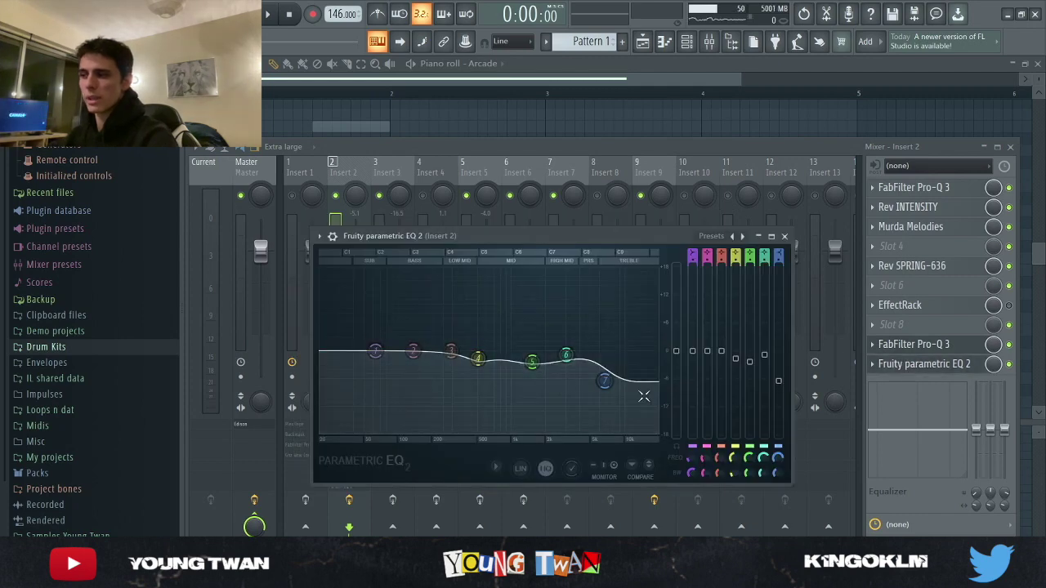
Close the EQ and mixer, play the Arcade pattern, then switch to the Playlist.
{"action": "left_click", "coordinate": [915, 364]}
{"action": "key", "text": "F9"}
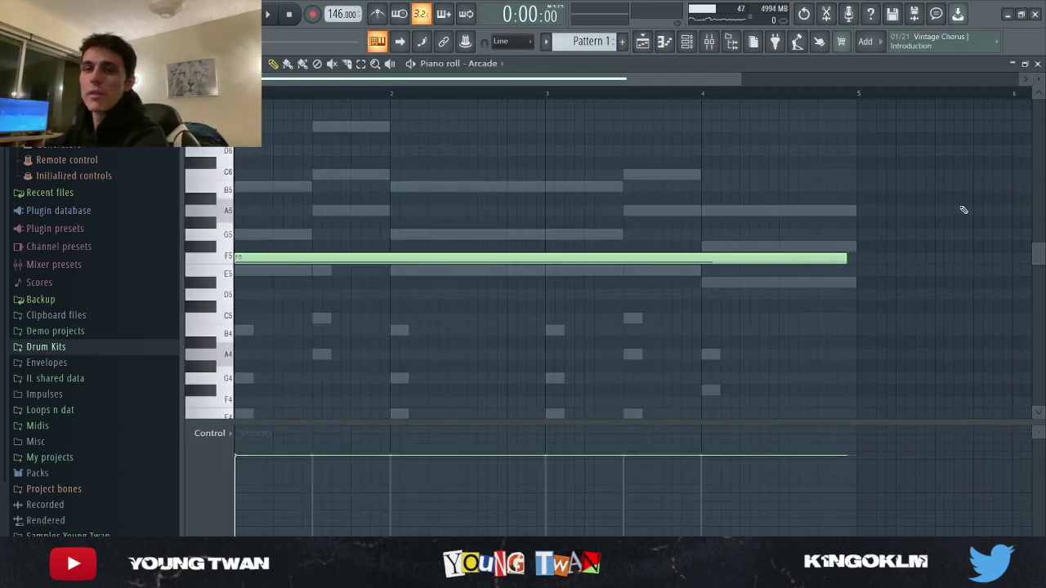
{"action": "key", "text": "space"}
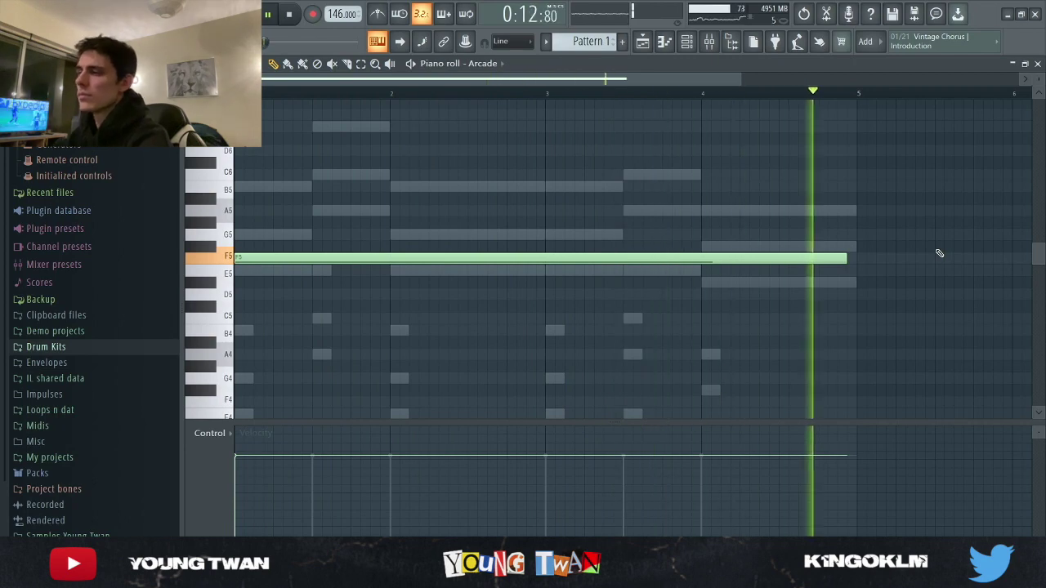
{"action": "key", "text": "space"}
{"action": "key", "text": "F5"}
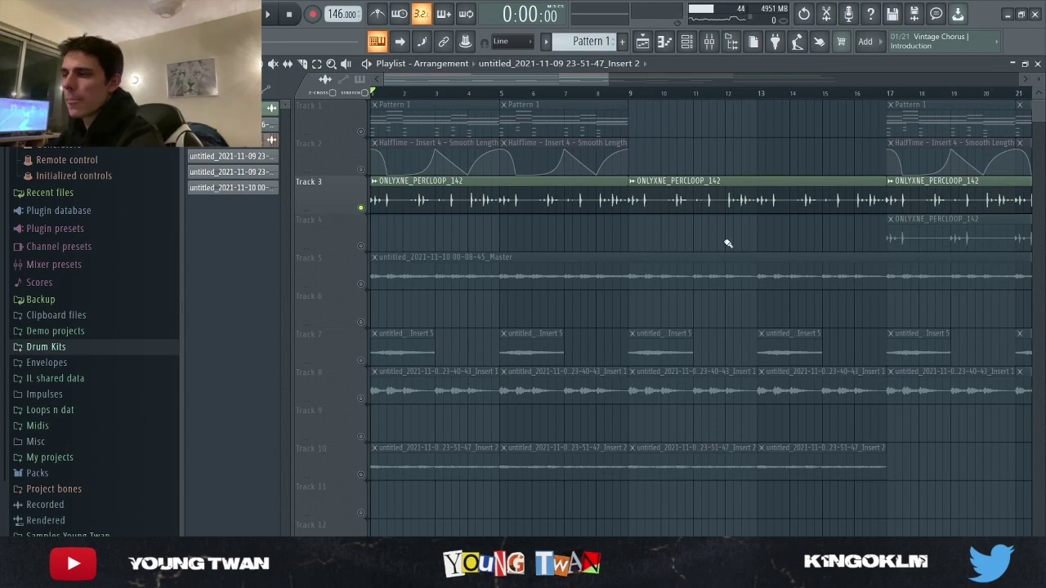
Play the full arrangement from the start, including Track 3's percussion loop.
{"action": "key", "text": "space"}
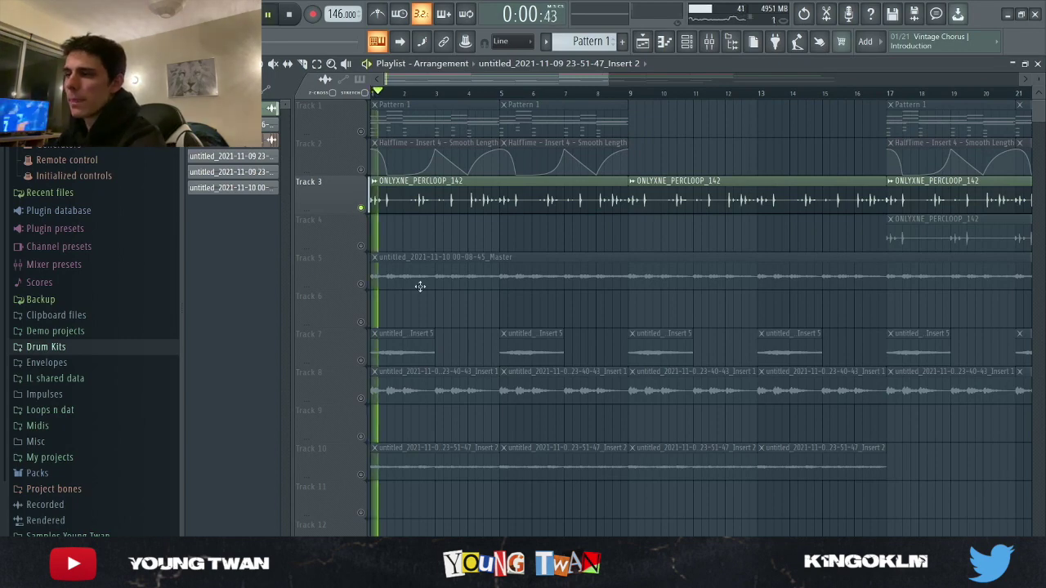
Stop playback and inspect Insert 3's band-pass and low-cut Pro-Q 3s, plus its SPRING-636 and INTENSITY reverbs.
{"action": "left_click", "coordinate": [710, 41]}
{"action": "key", "text": "space"}
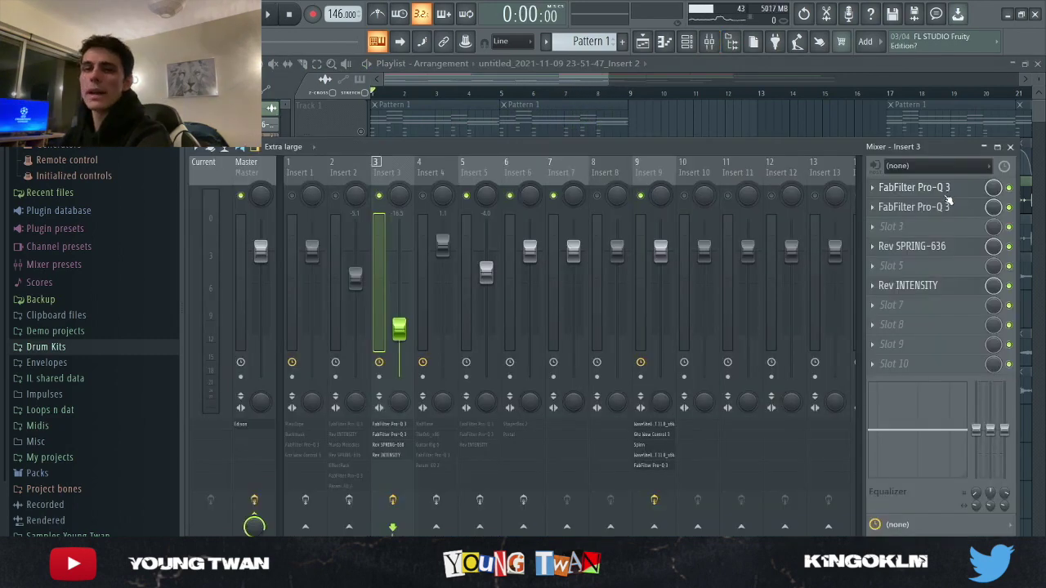
{"action": "left_click", "coordinate": [947, 189]}
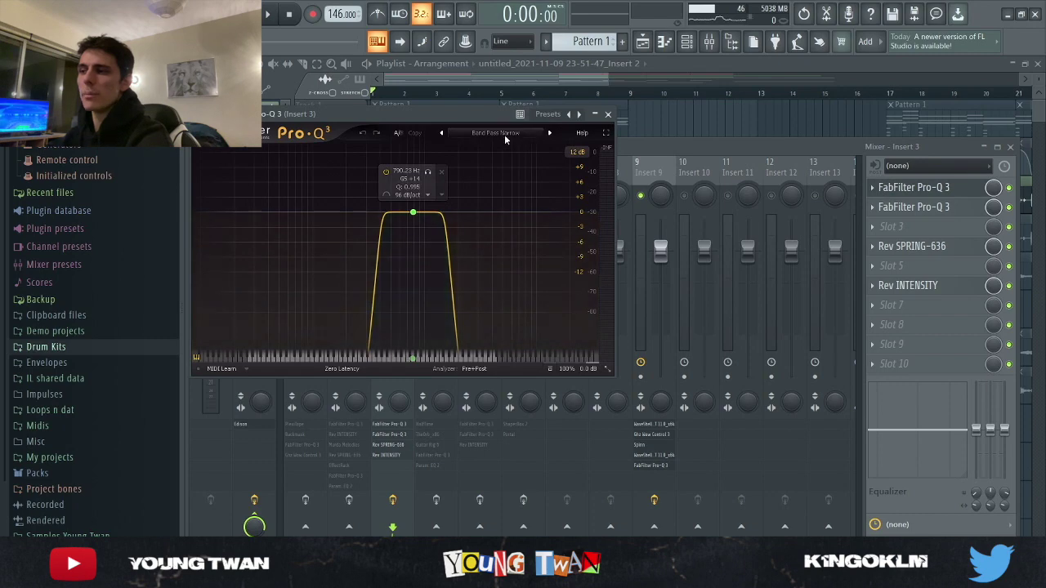
{"action": "left_click", "coordinate": [932, 207]}
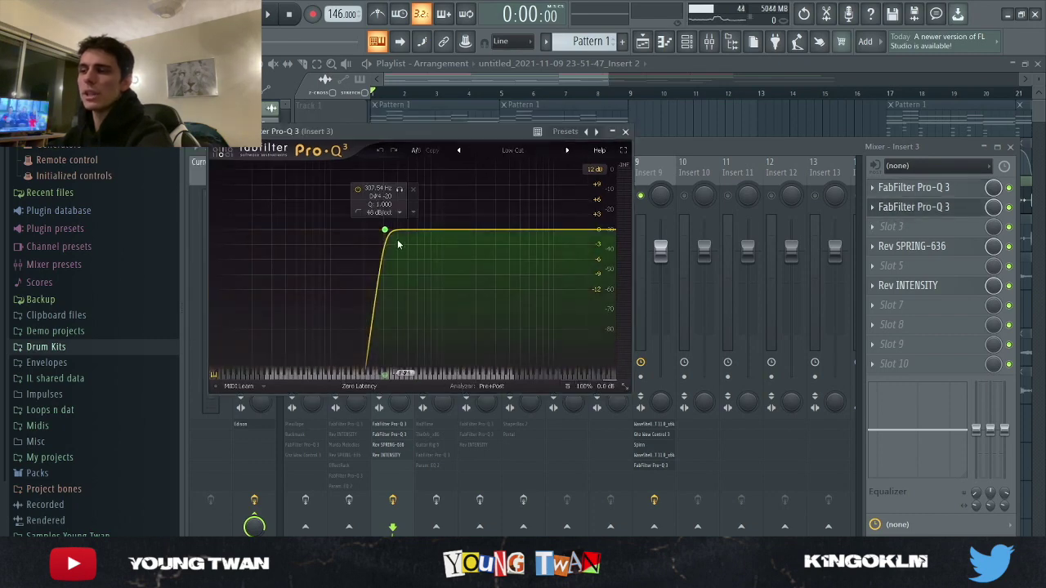
{"action": "left_click", "coordinate": [934, 210]}
{"action": "left_click", "coordinate": [935, 247]}
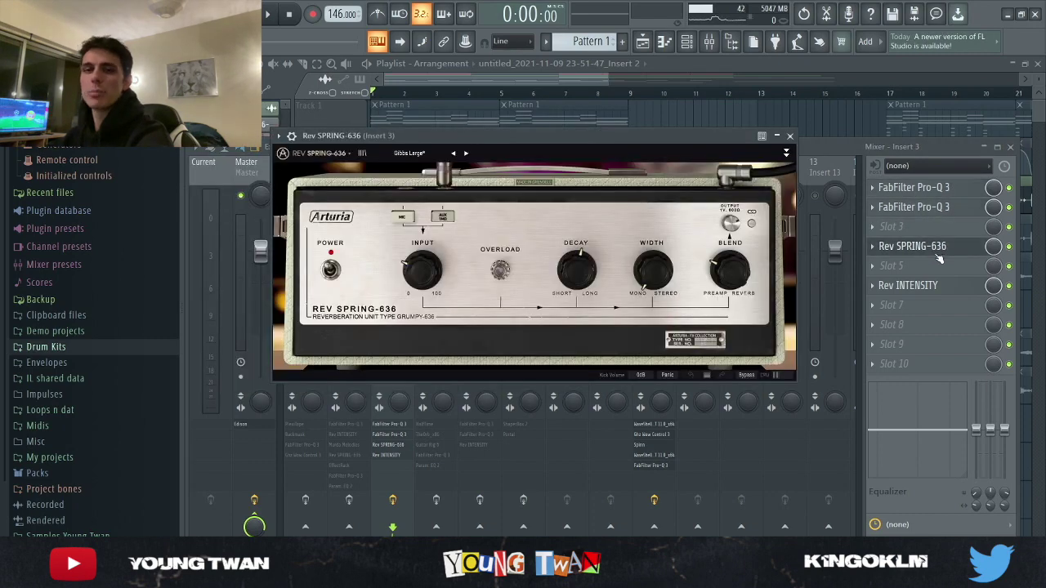
{"action": "left_click", "coordinate": [939, 249]}
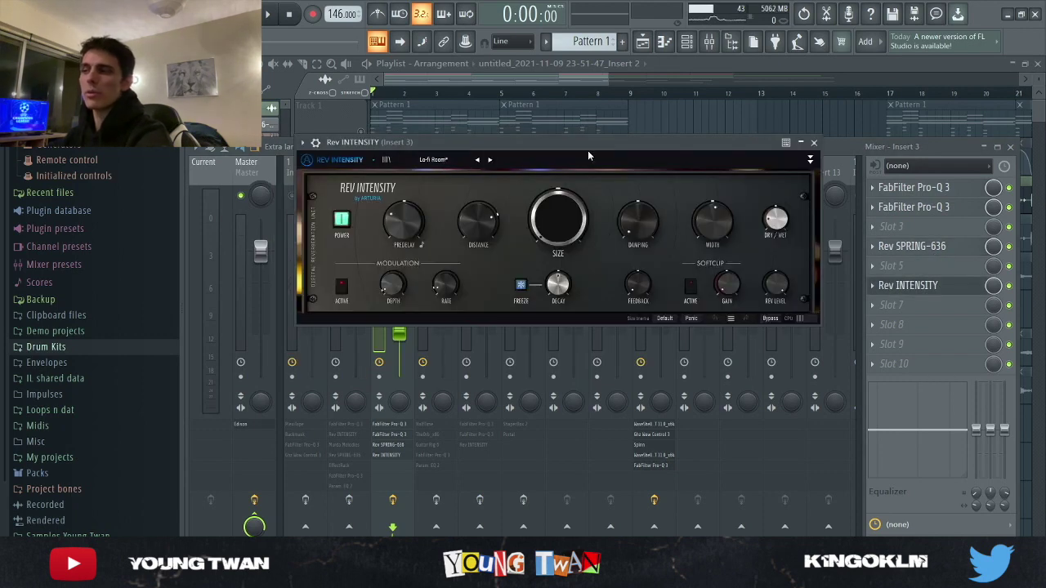
Review Insert 6's ShaperBox 2 and Portal effects, then hide the mixer to reveal the Playlist.
{"action": "left_click", "coordinate": [814, 143]}
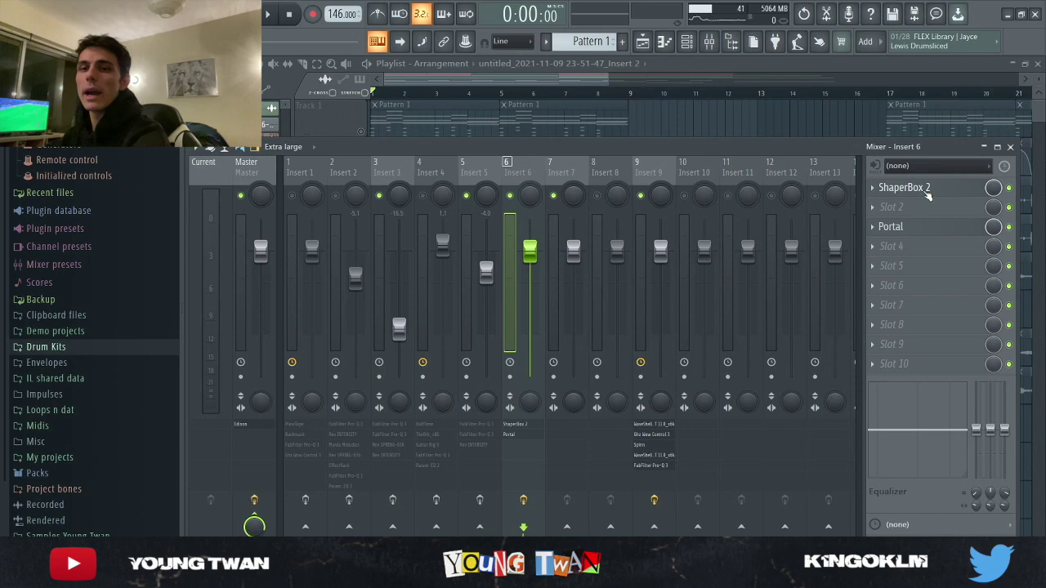
{"action": "left_click", "coordinate": [926, 189]}
{"action": "left_click", "coordinate": [949, 193]}
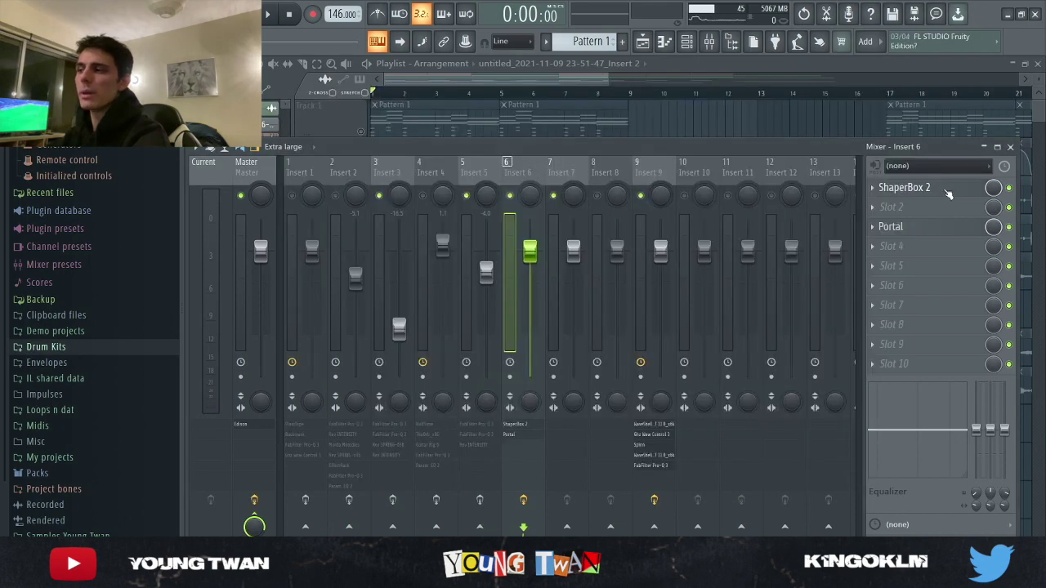
{"action": "left_click", "coordinate": [931, 226]}
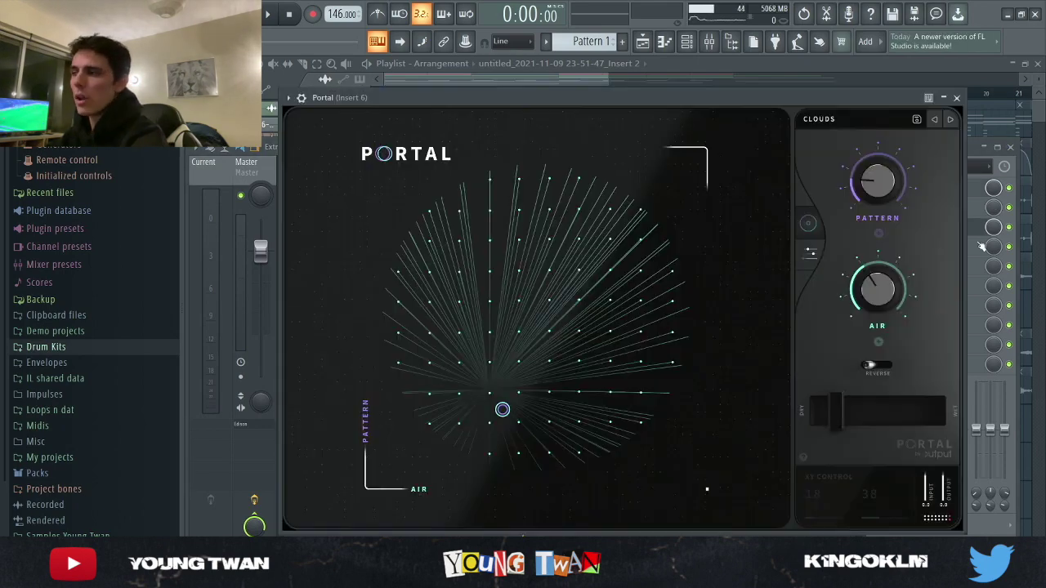
{"action": "left_click", "coordinate": [956, 97]}
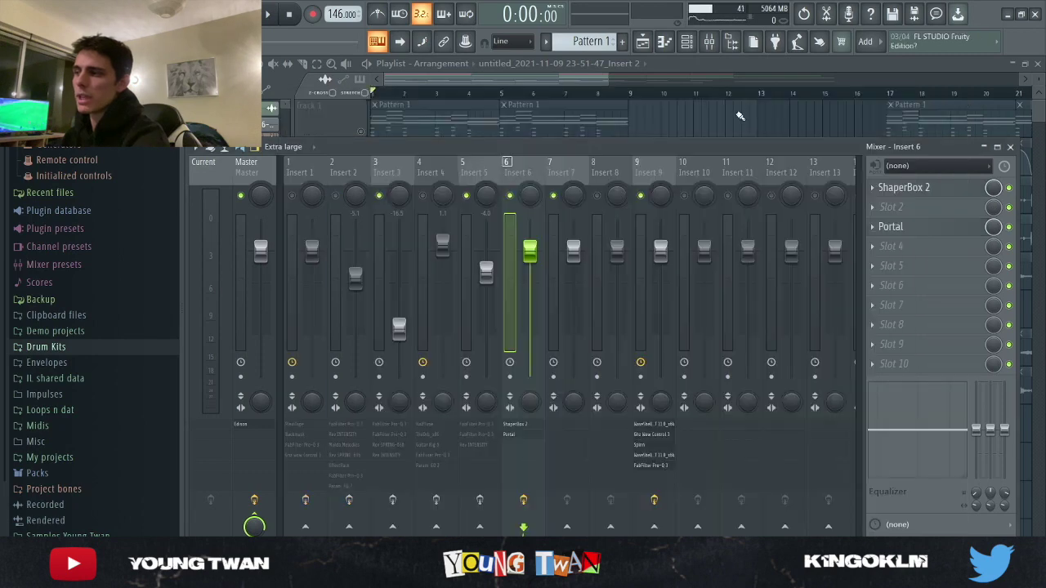
{"action": "left_click", "coordinate": [1010, 147]}
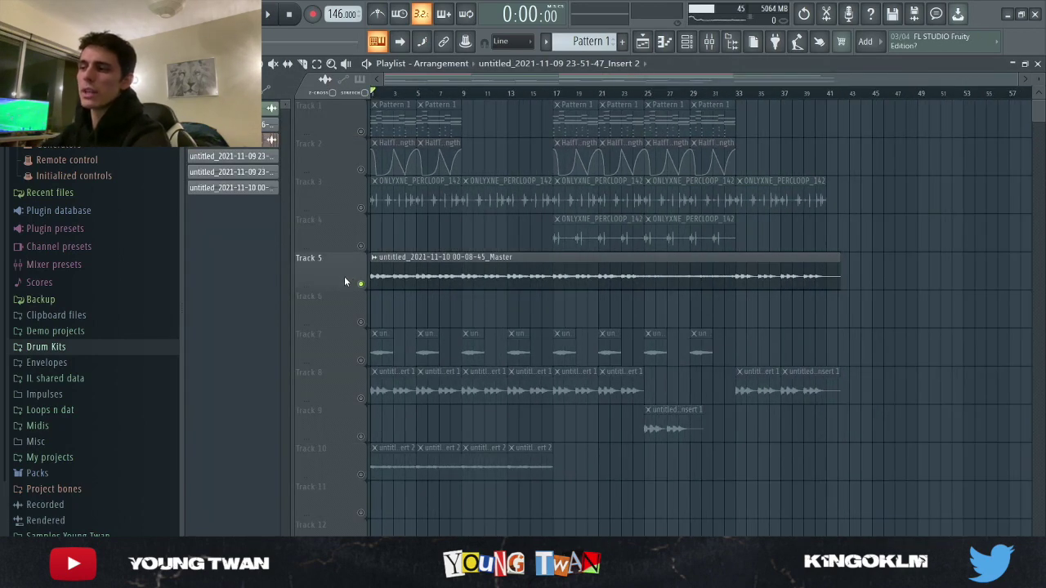
{"action": "left_click", "coordinate": [733, 42]}
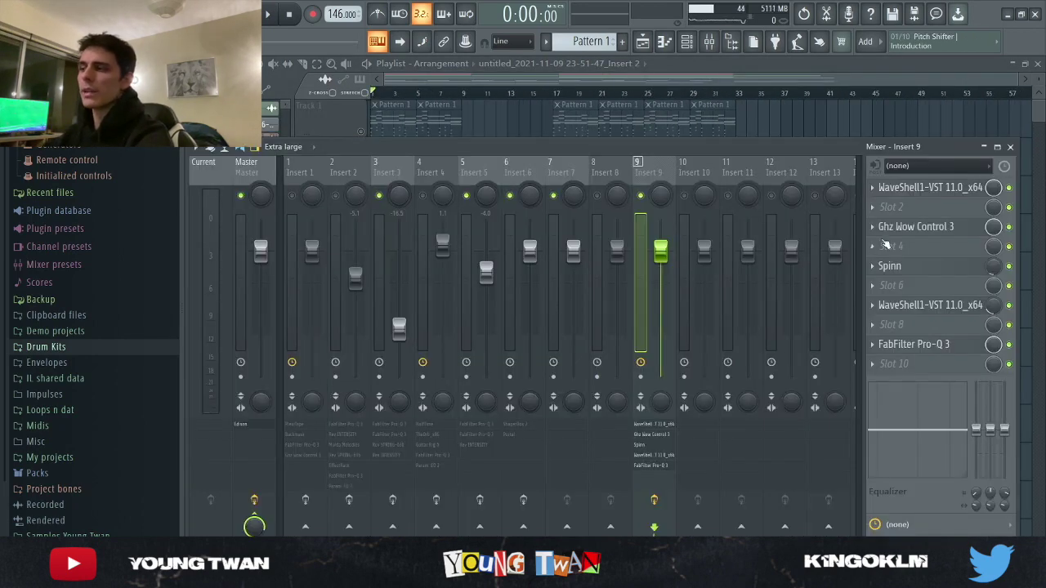
{"action": "left_click", "coordinate": [932, 188]}
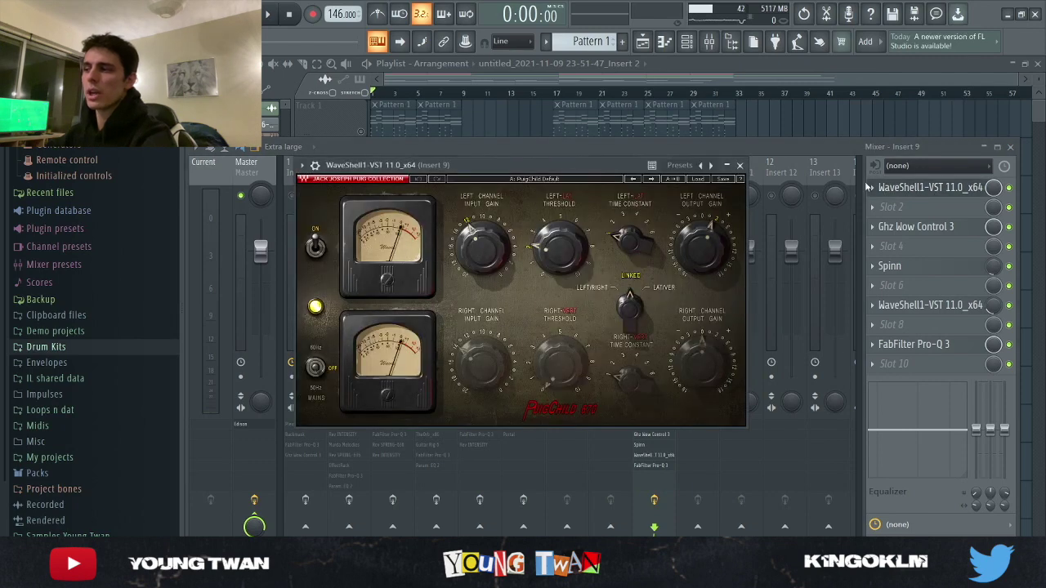
{"action": "left_click", "coordinate": [915, 226]}
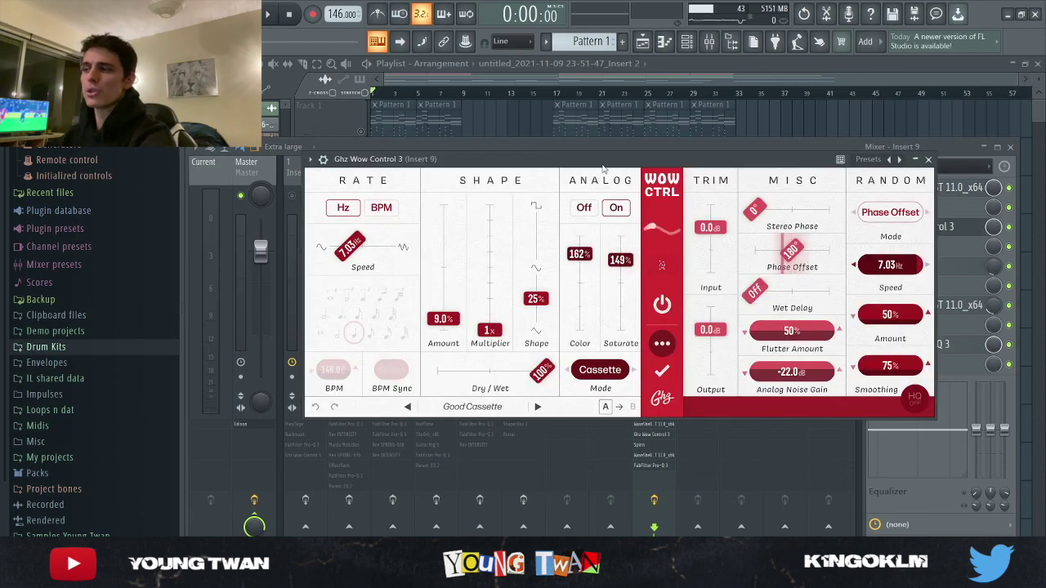
{"action": "left_click_drag", "start_coordinate": [603, 168], "coordinate": [532, 137]}
{"action": "left_click", "coordinate": [889, 265]}
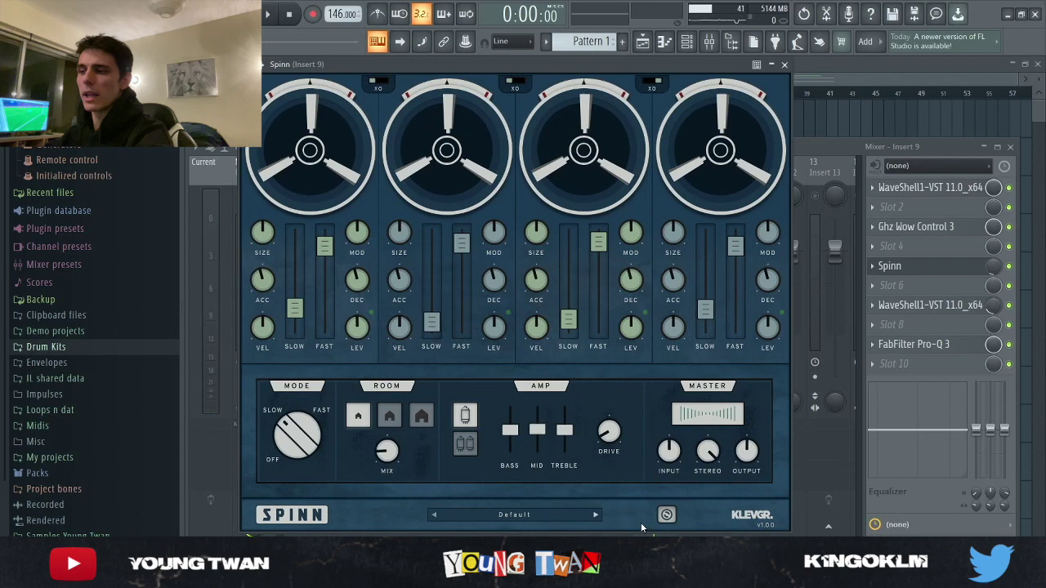
{"action": "left_click", "coordinate": [890, 266]}
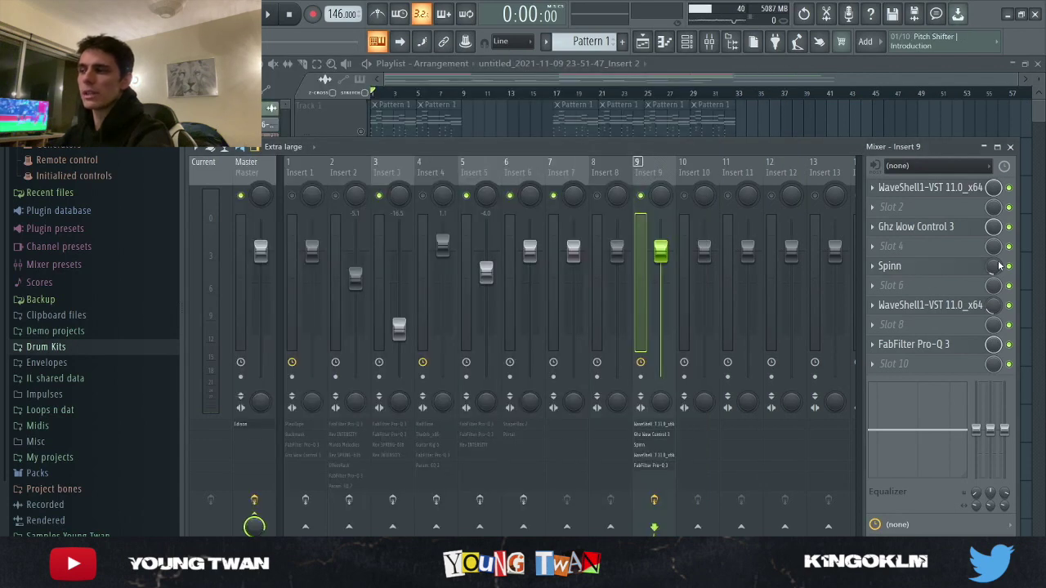
{"action": "left_click", "coordinate": [924, 305]}
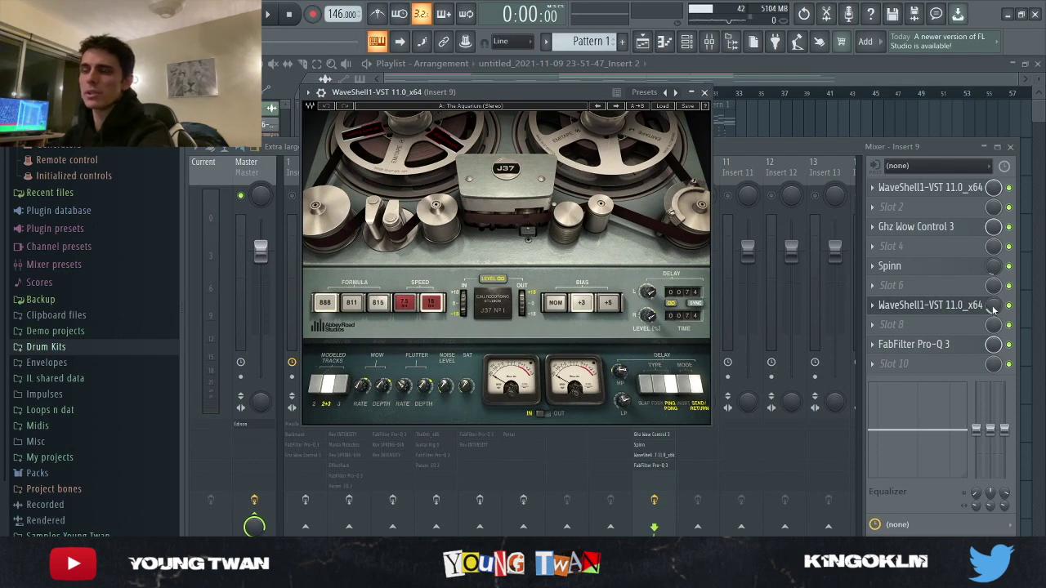
{"action": "left_click", "coordinate": [913, 344]}
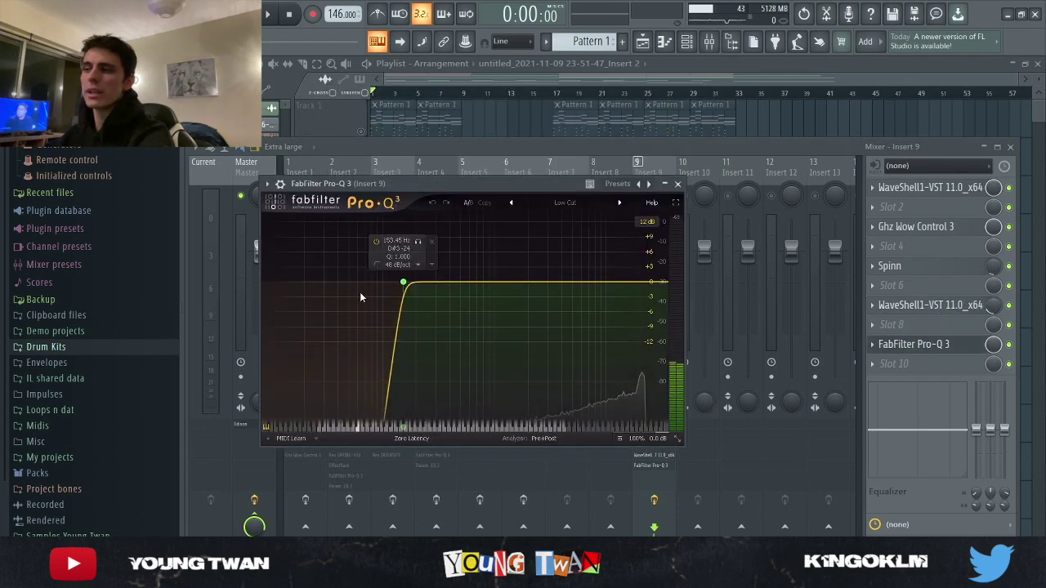
{"action": "left_click", "coordinate": [678, 184]}
{"action": "key", "text": "F9"}
Play the full Playlist arrangement of Tracks 1–10 from the beginning.
{"action": "key", "text": "space"}
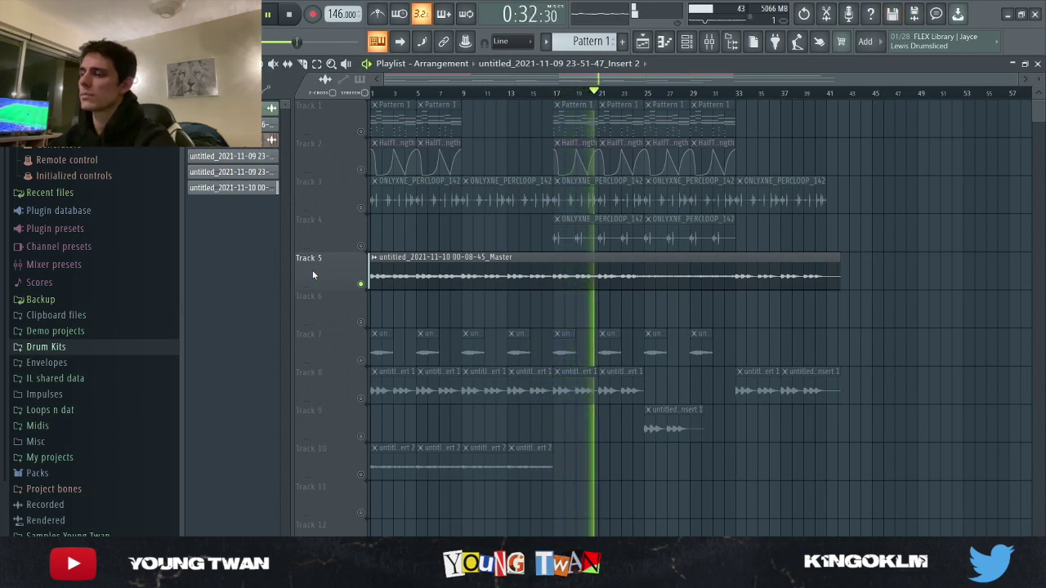
Halt the song playback so the position resets to the start.
{"action": "key", "text": "space"}
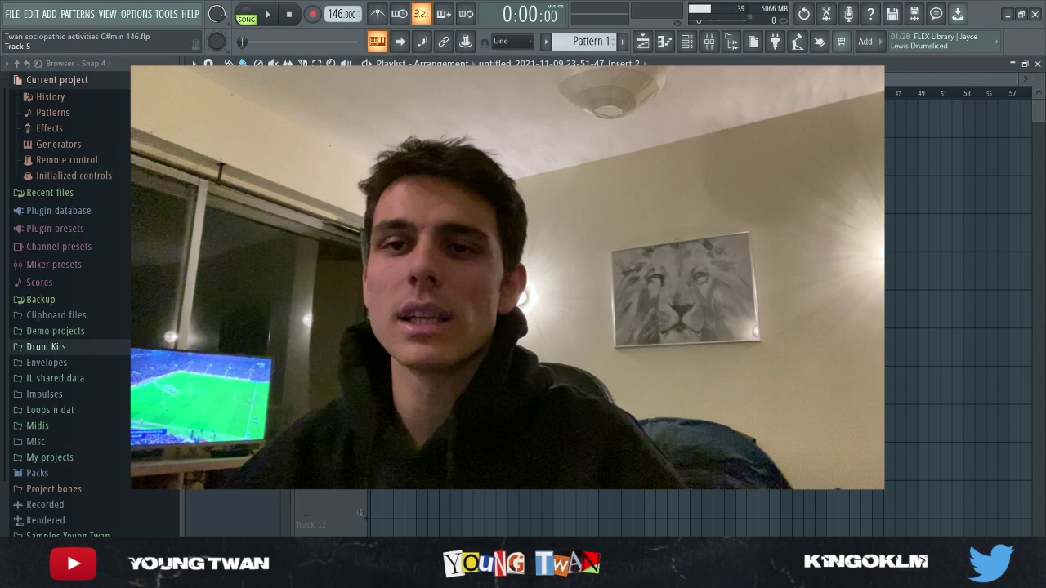